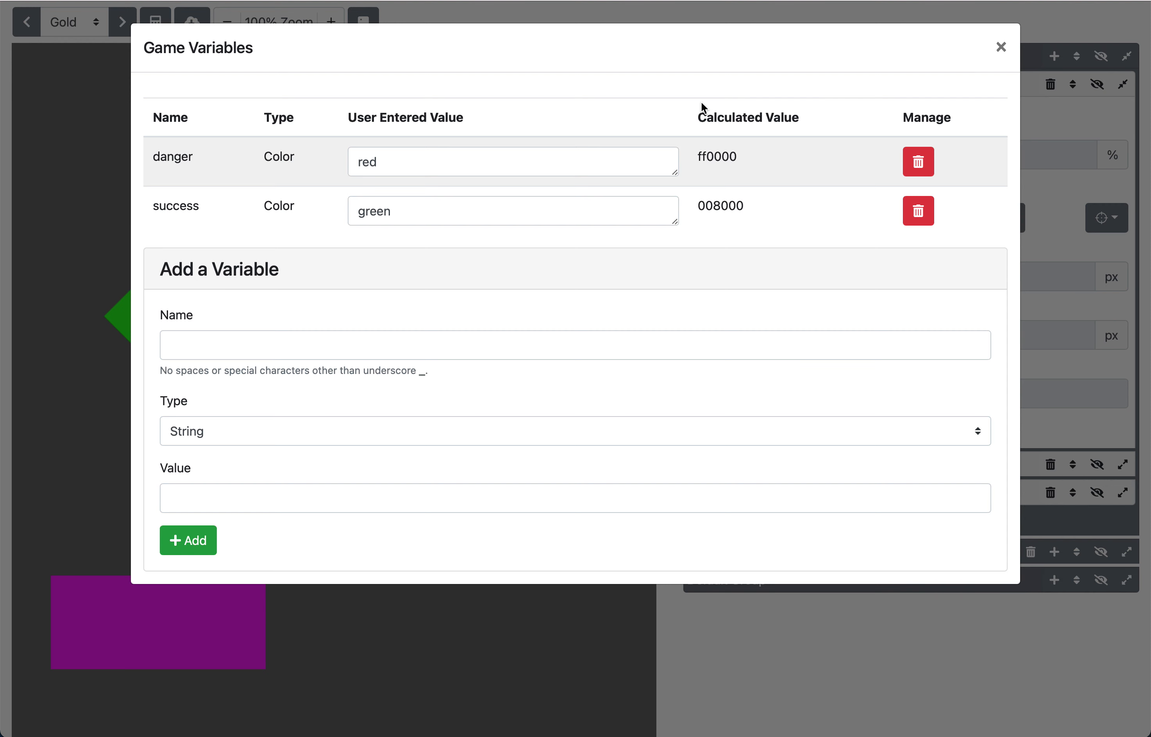
Add a game variable named test of type Number with the value fff.
click(265, 335)
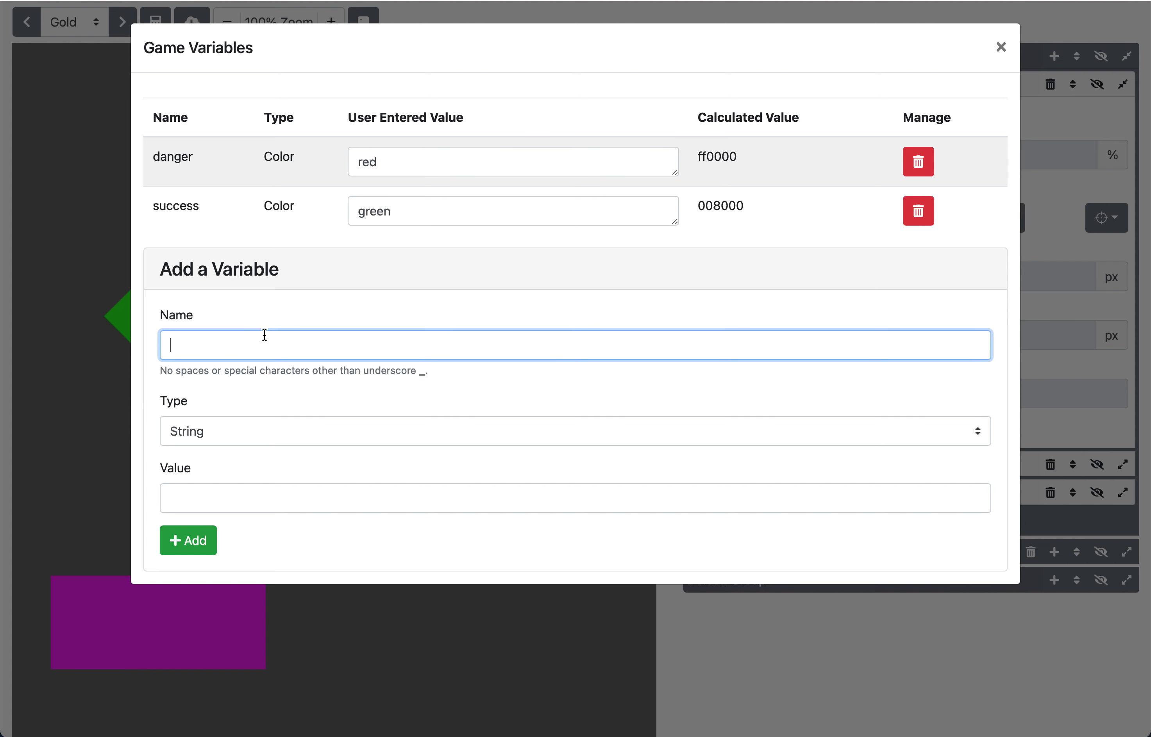
text(test)
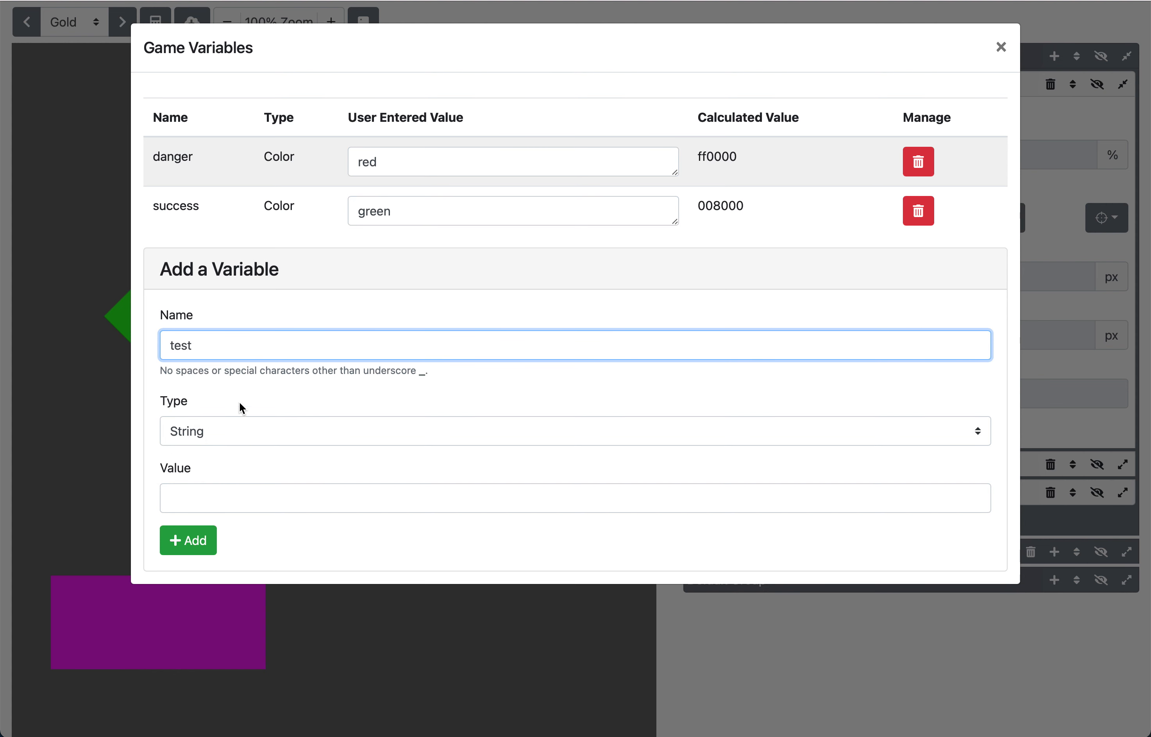
click(230, 429)
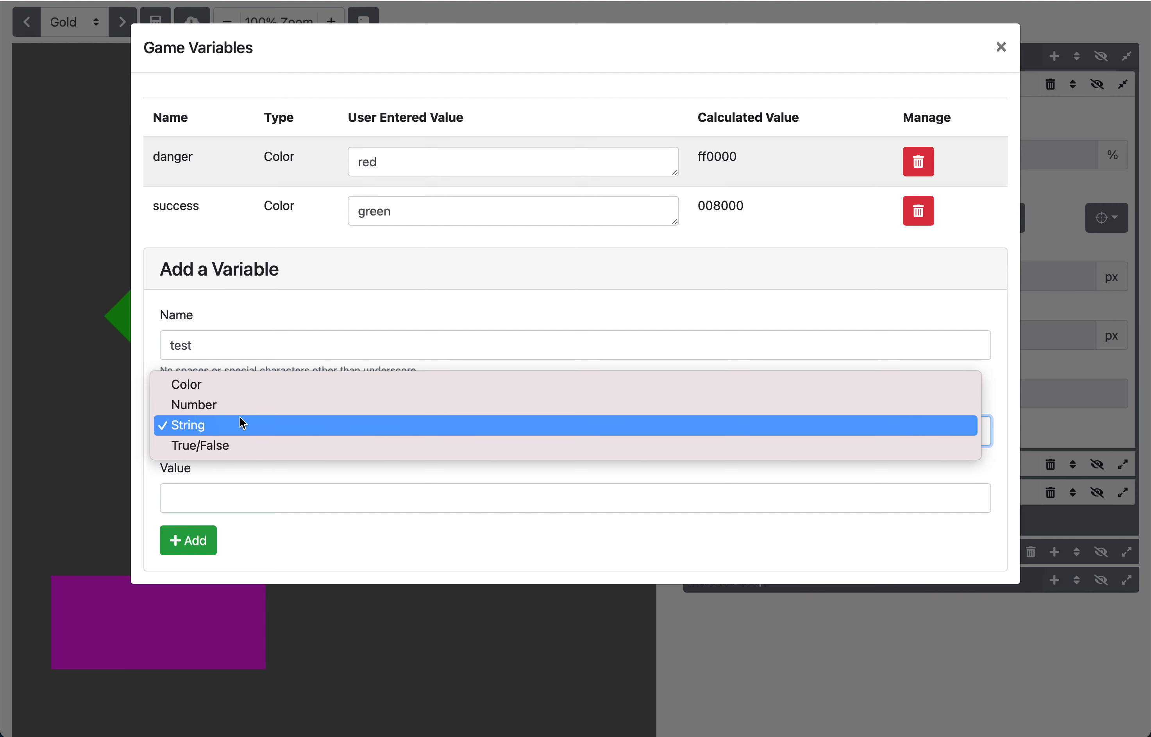
click(247, 389)
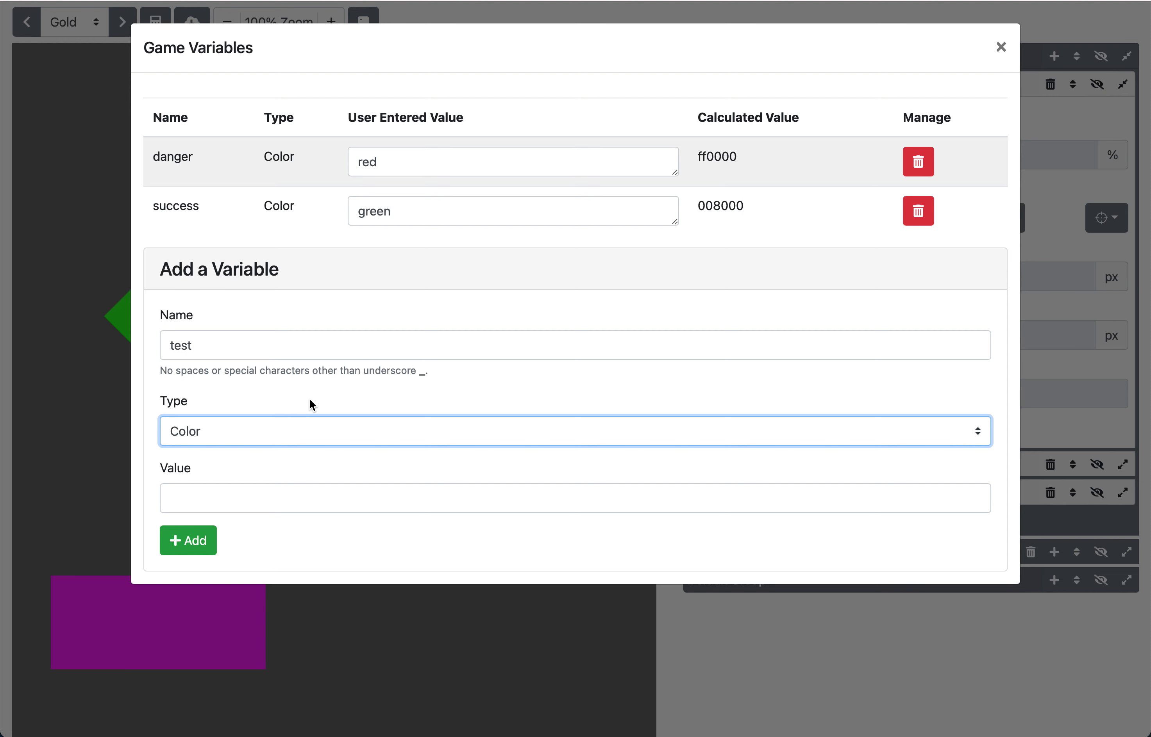
click(274, 423)
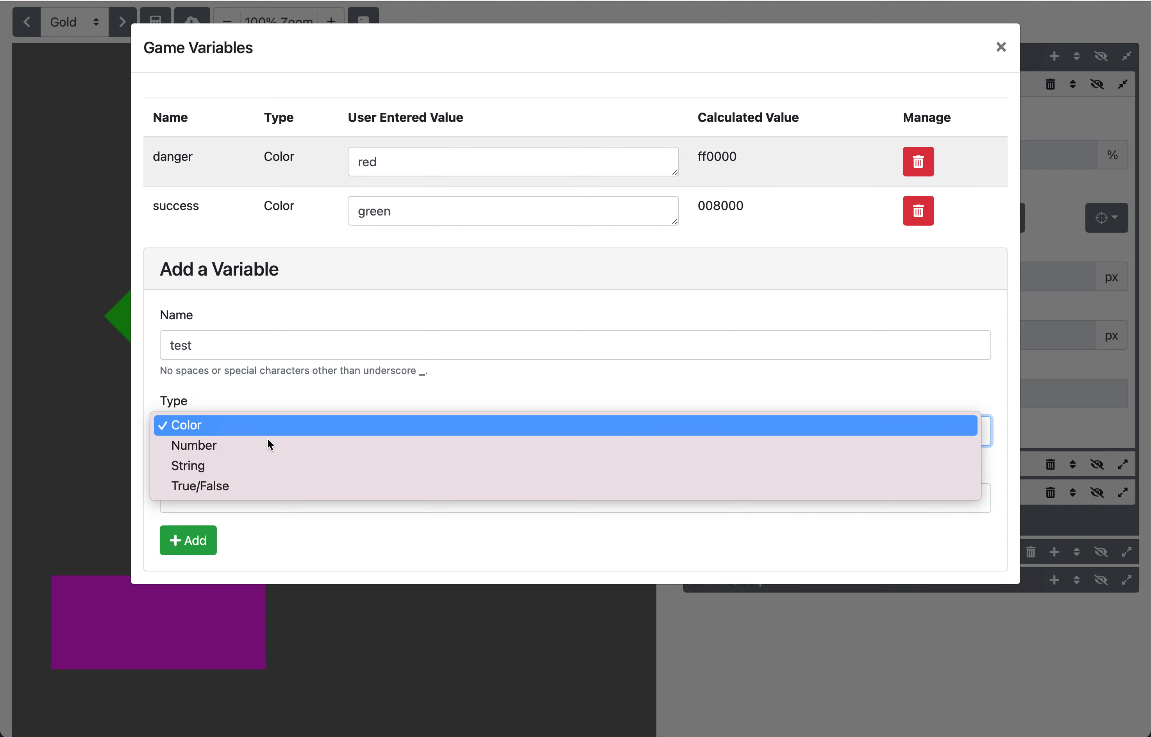
click(266, 447)
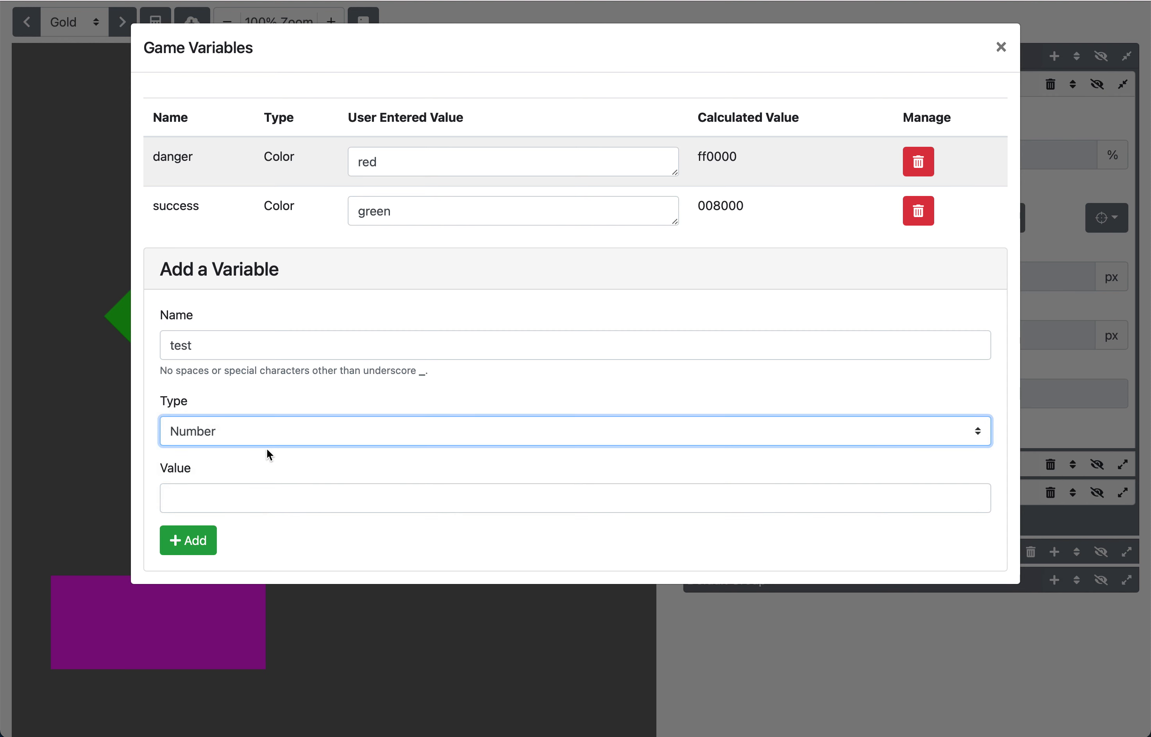
click(298, 495)
text(fff)
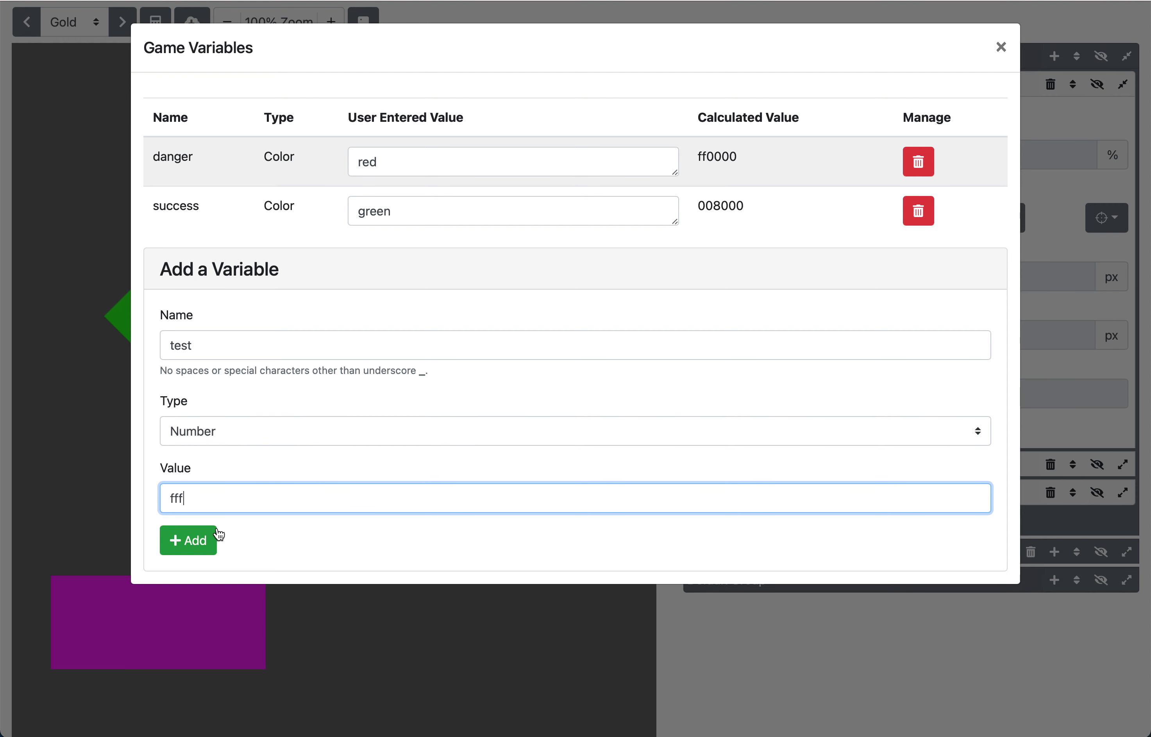
click(208, 540)
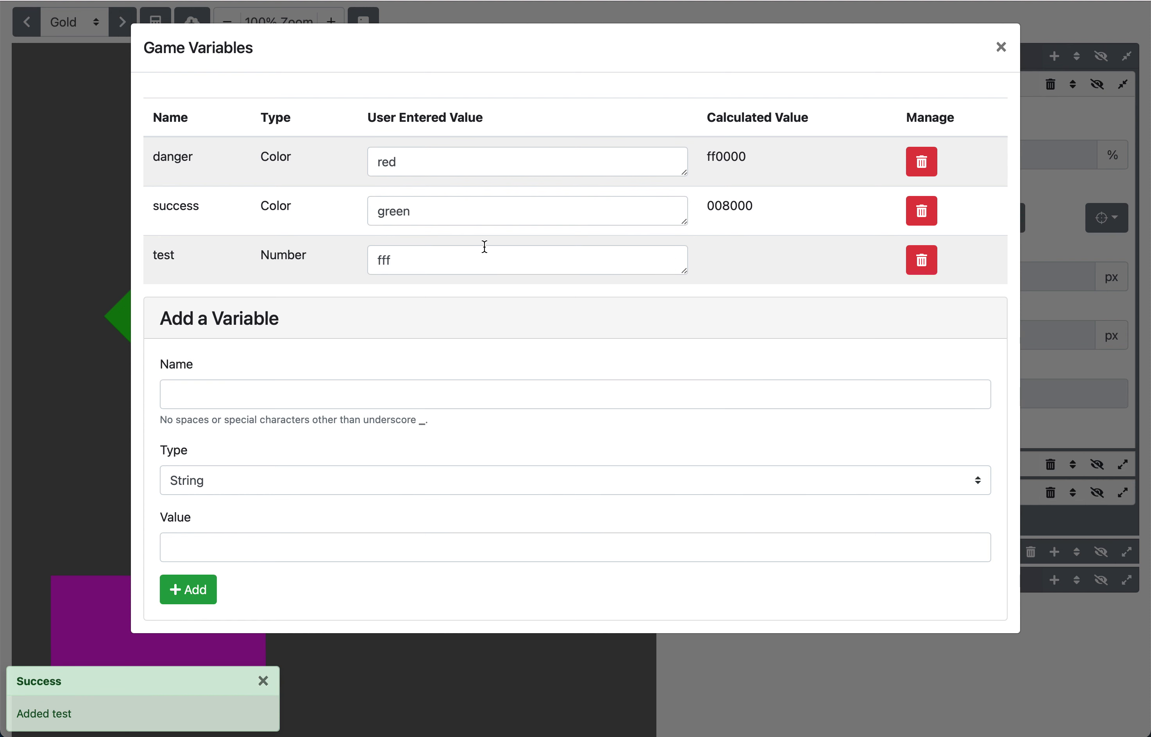
Change the test variable's entered value to fffh and apply it.
click(532, 259)
text(h)
click(526, 237)
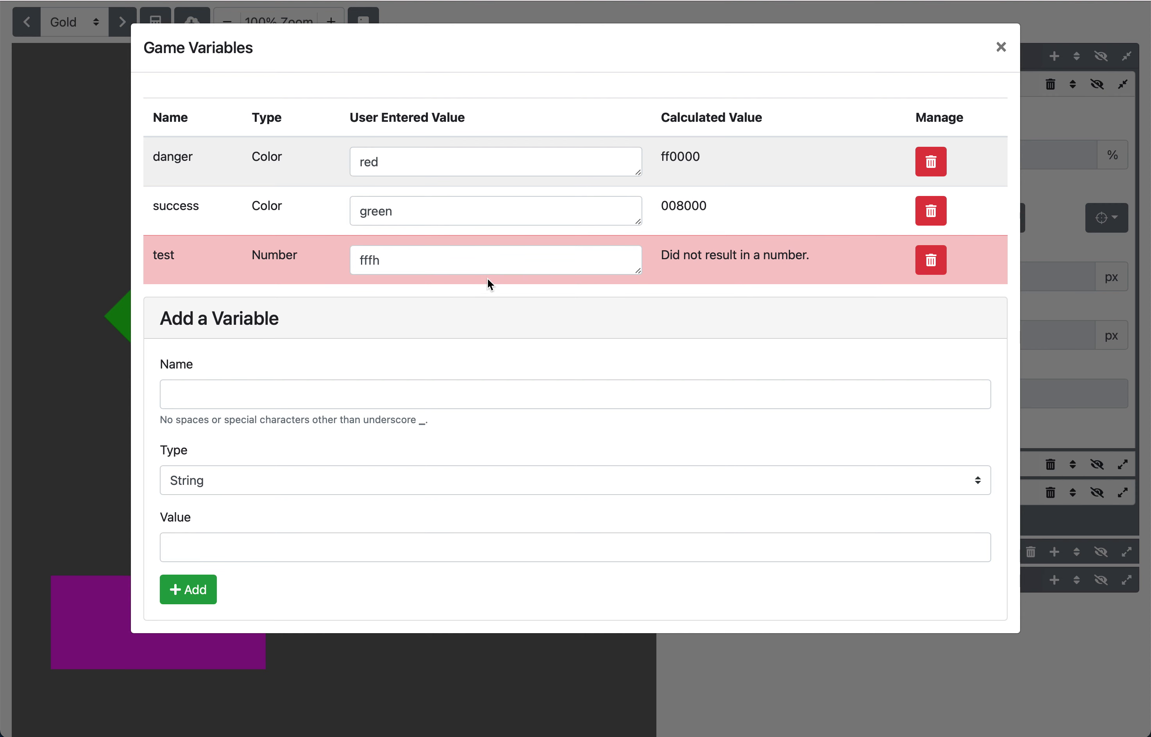
click(366, 259)
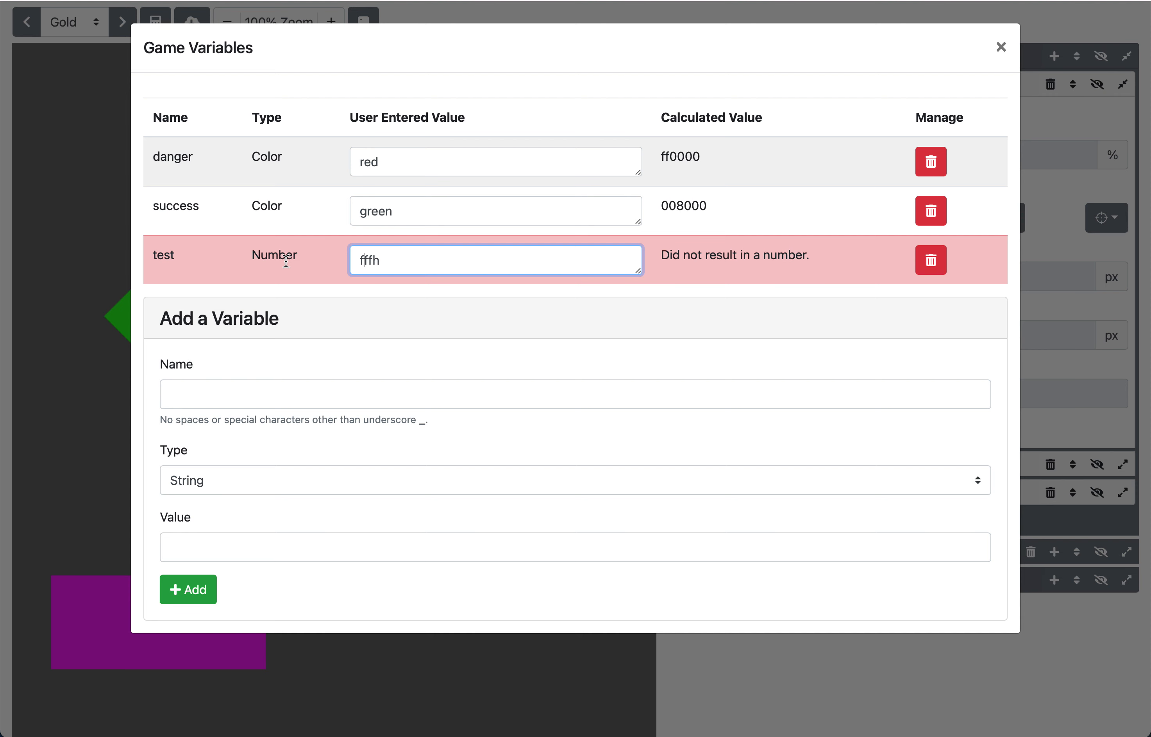
Replace the success variable's value with {{ and examine its calculated value.
double_click(392, 215)
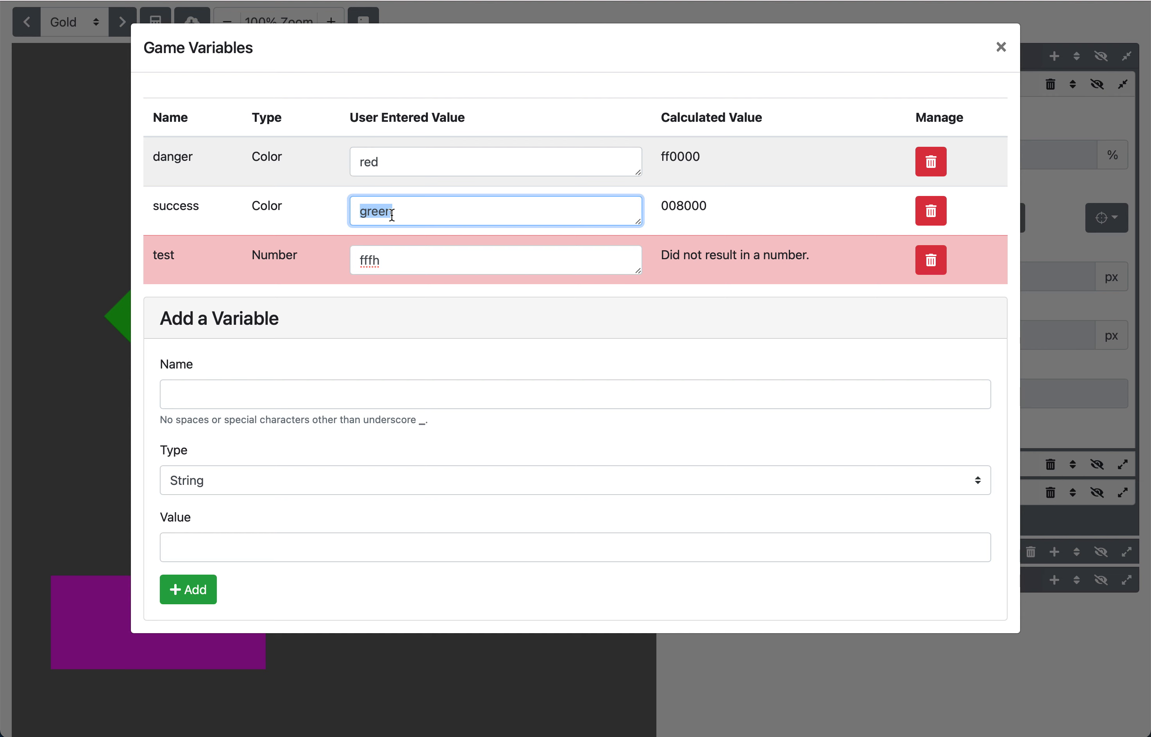
text({{)
click(431, 187)
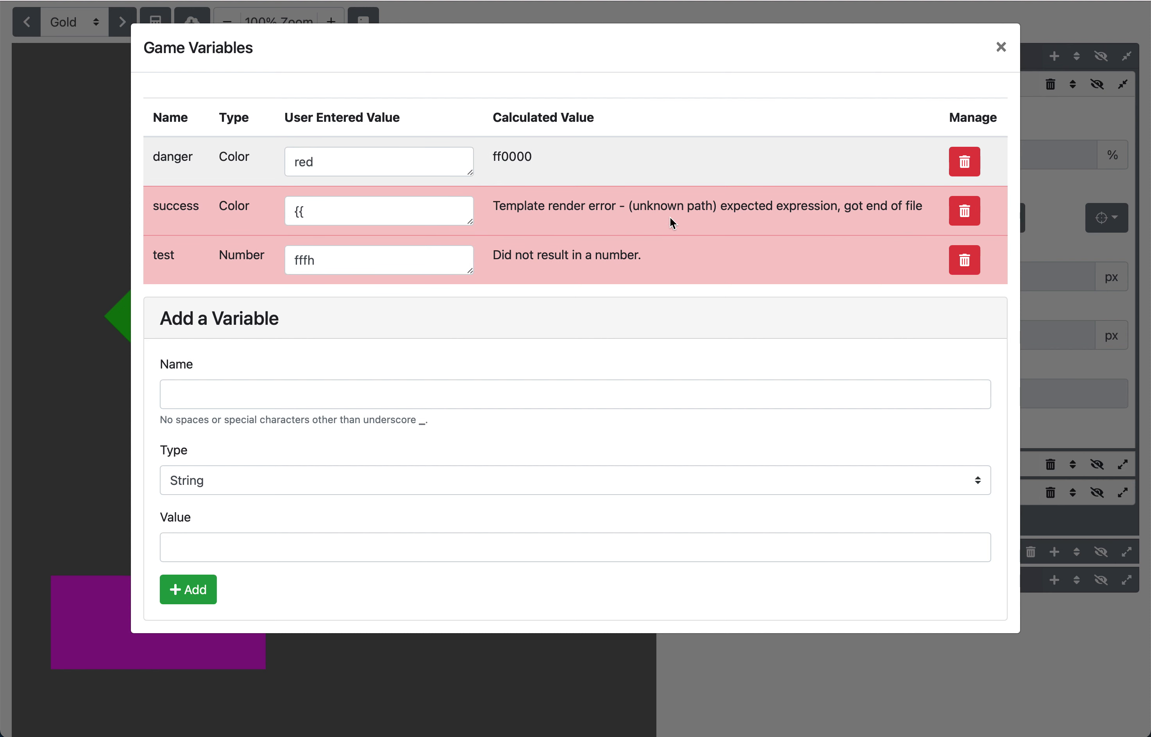
drag(629, 205, 924, 213)
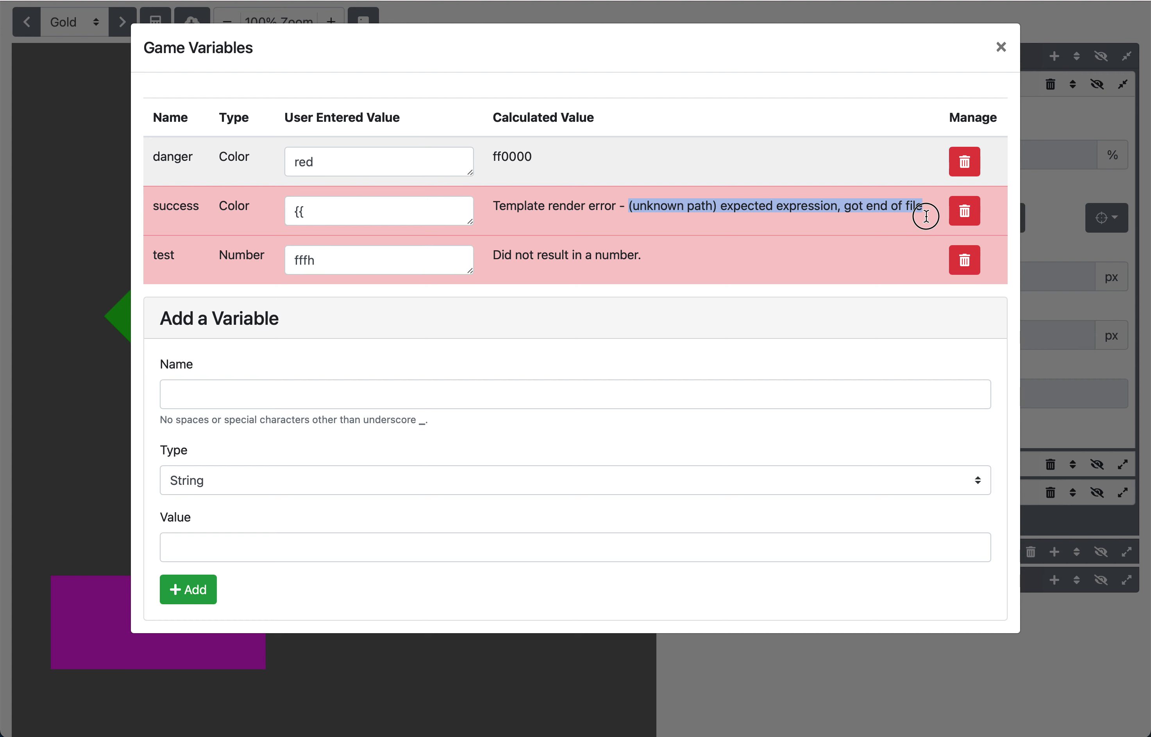
click(416, 217)
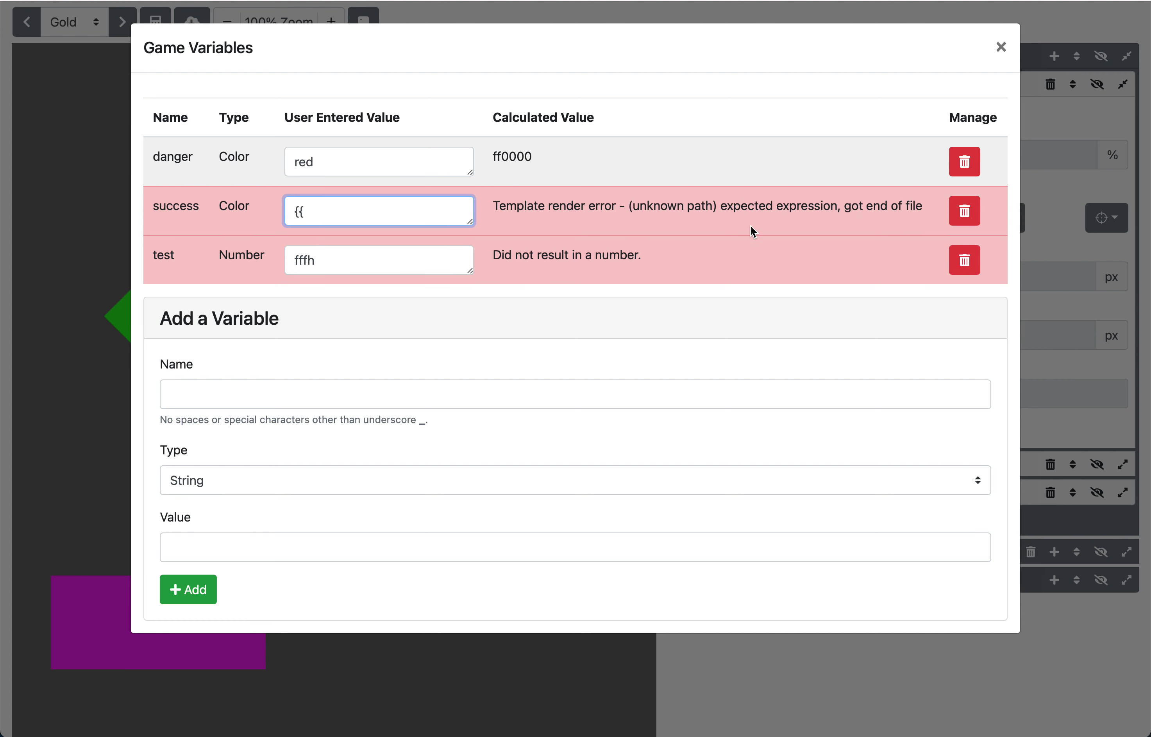
drag(632, 205, 711, 200)
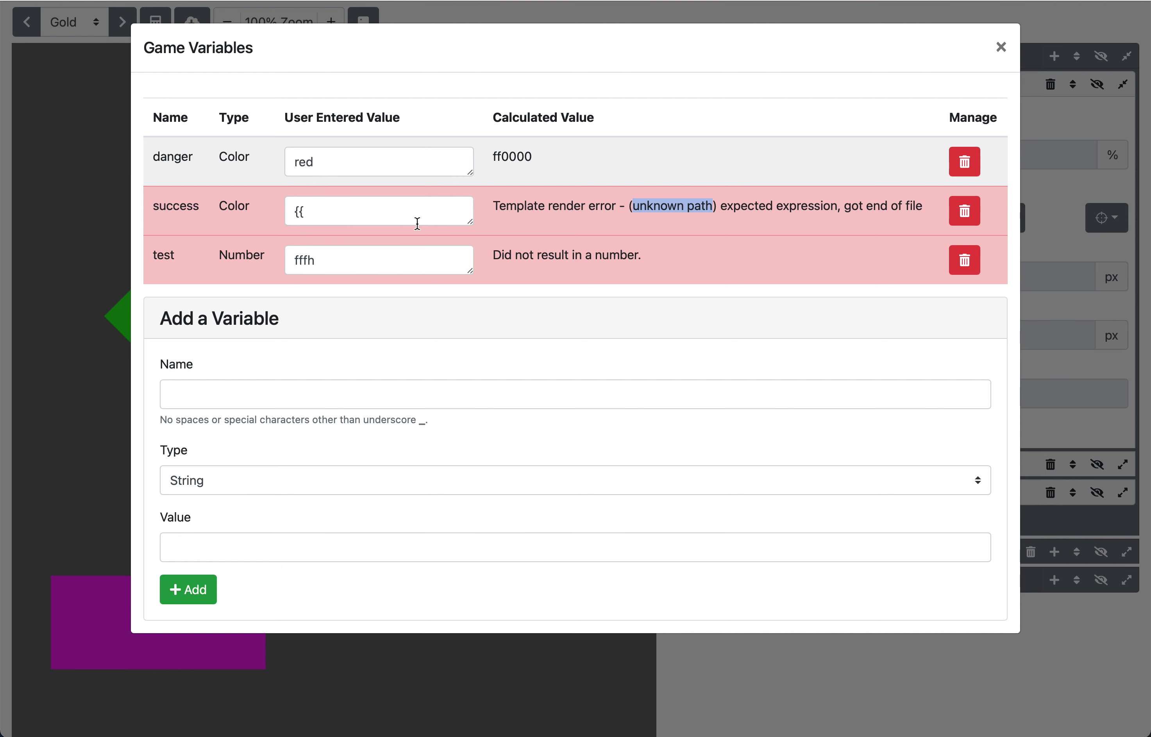
Complete the success variable's expression as {{}} and examine the line, column and token details in its calculated value.
click(359, 218)
text(}})
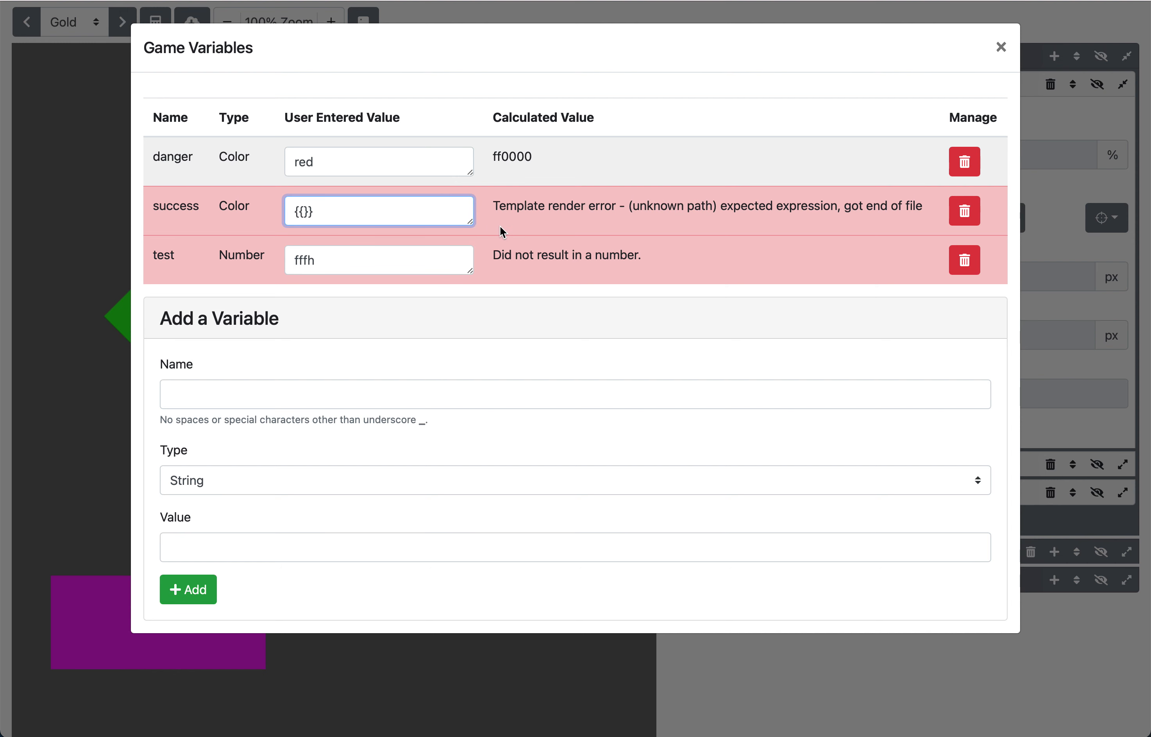
click(300, 211)
click(563, 224)
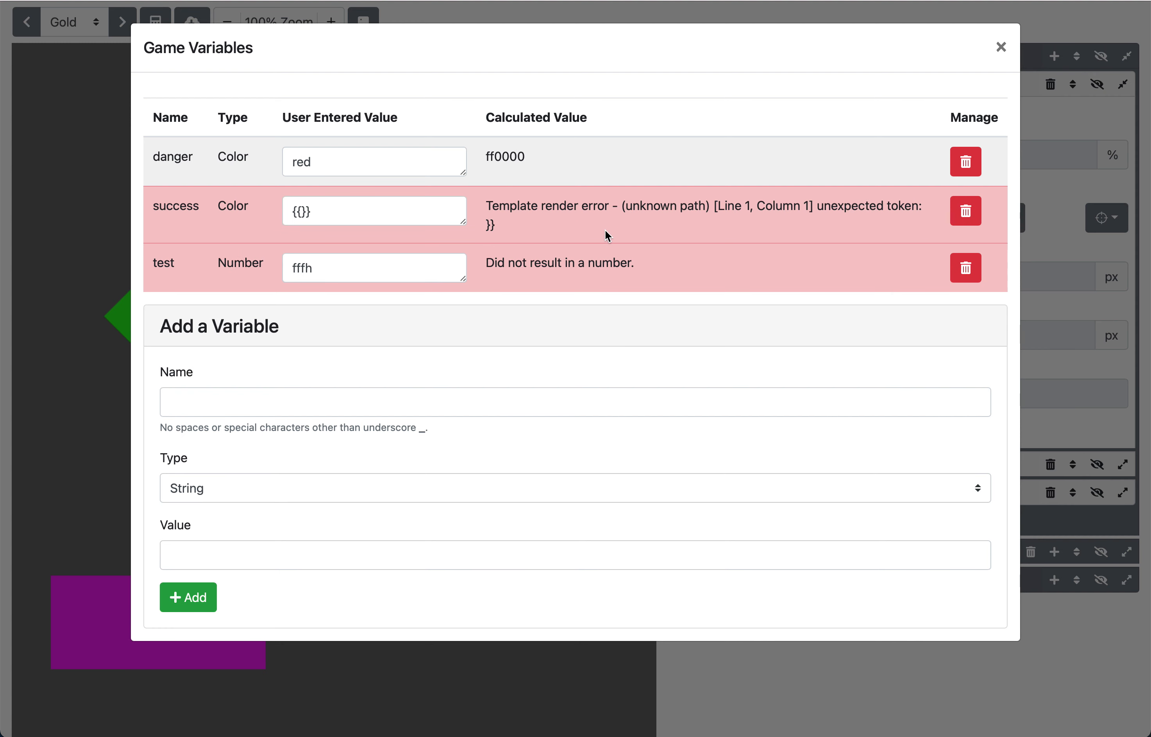
drag(716, 206, 818, 207)
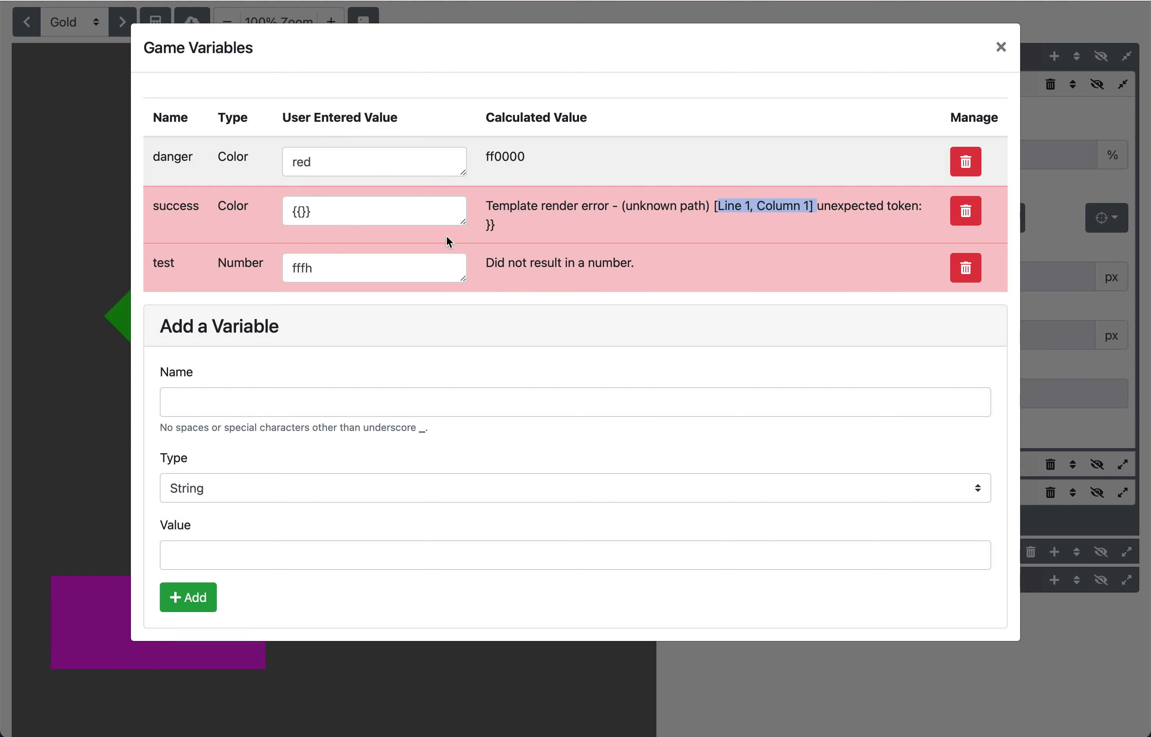
click(488, 227)
drag(488, 226, 502, 224)
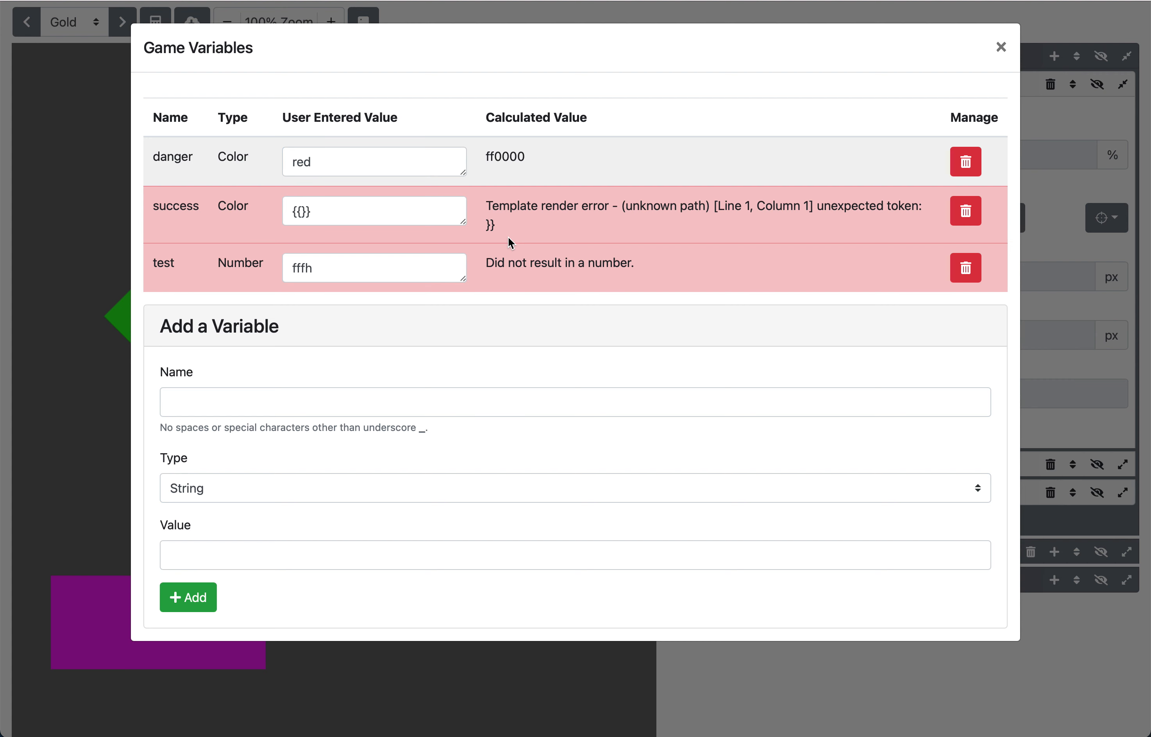
drag(485, 221, 502, 226)
Insert 0 in the success variable's expression so that it reads {{0}}, and apply it.
click(305, 211)
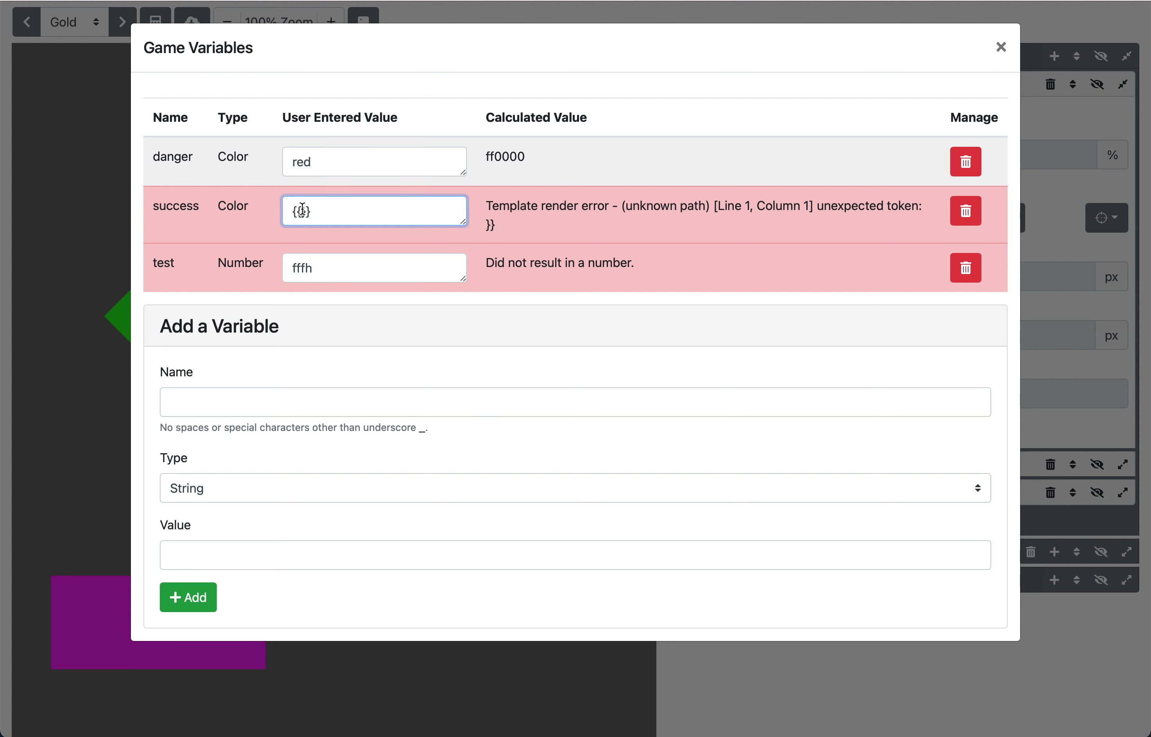
text(0)
click(517, 225)
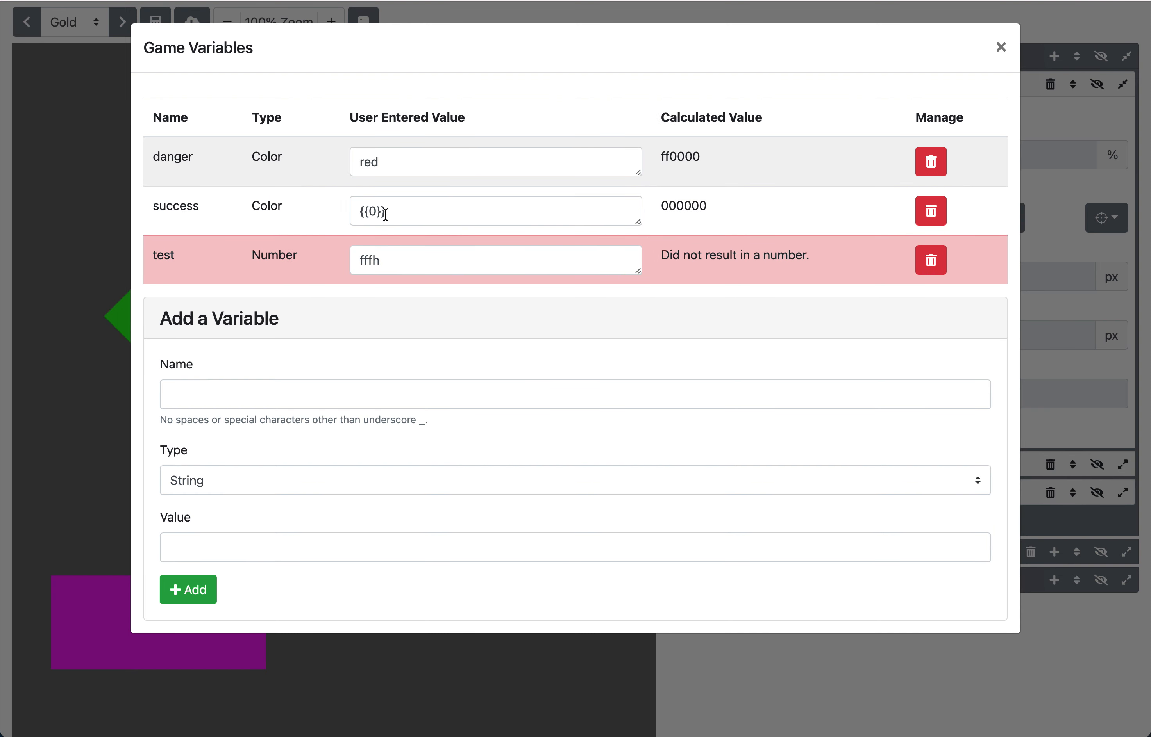
click(692, 208)
Change the success variable's expression to {{'ff'}} and apply it.
click(376, 212)
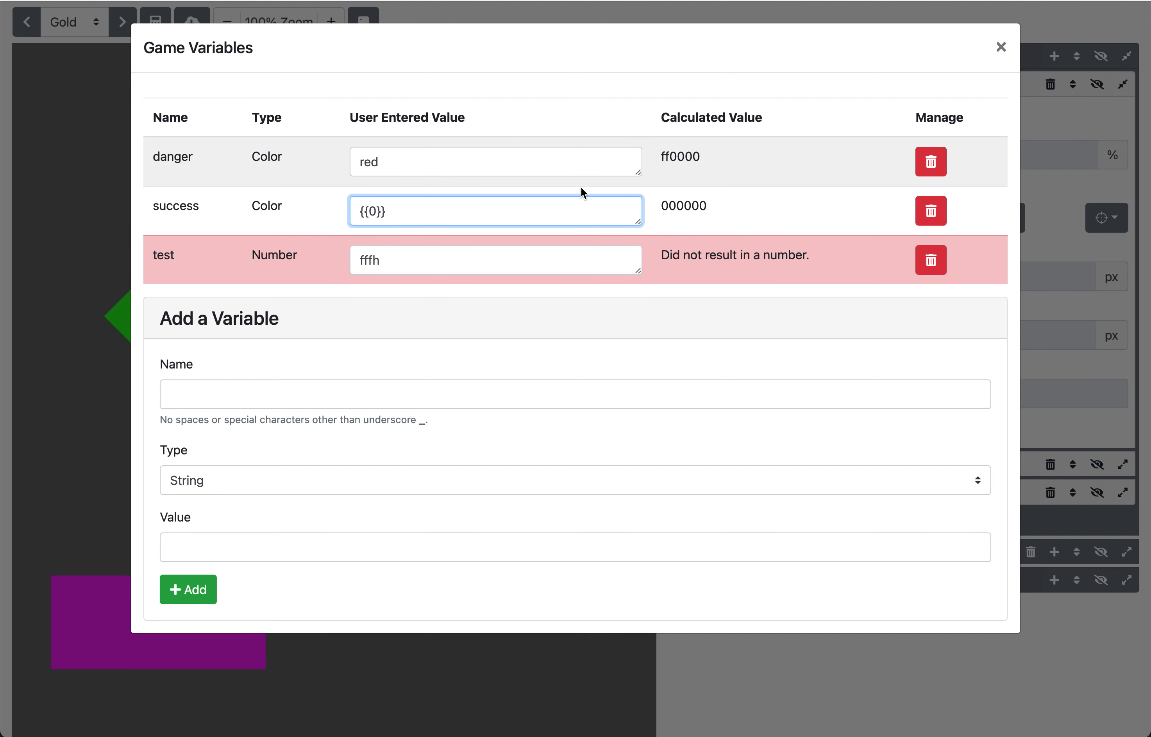
key(shift+Left)
text('ff')
click(583, 189)
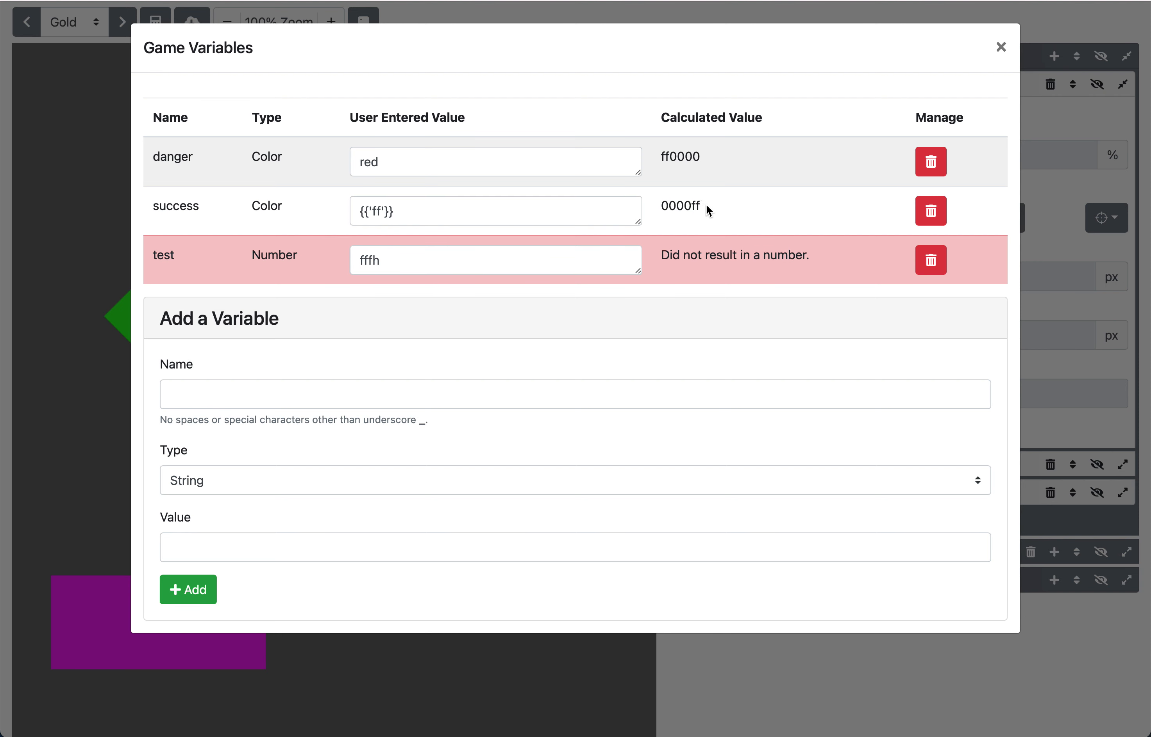
Change the success variable's expression to {{123}} and apply it.
click(378, 212)
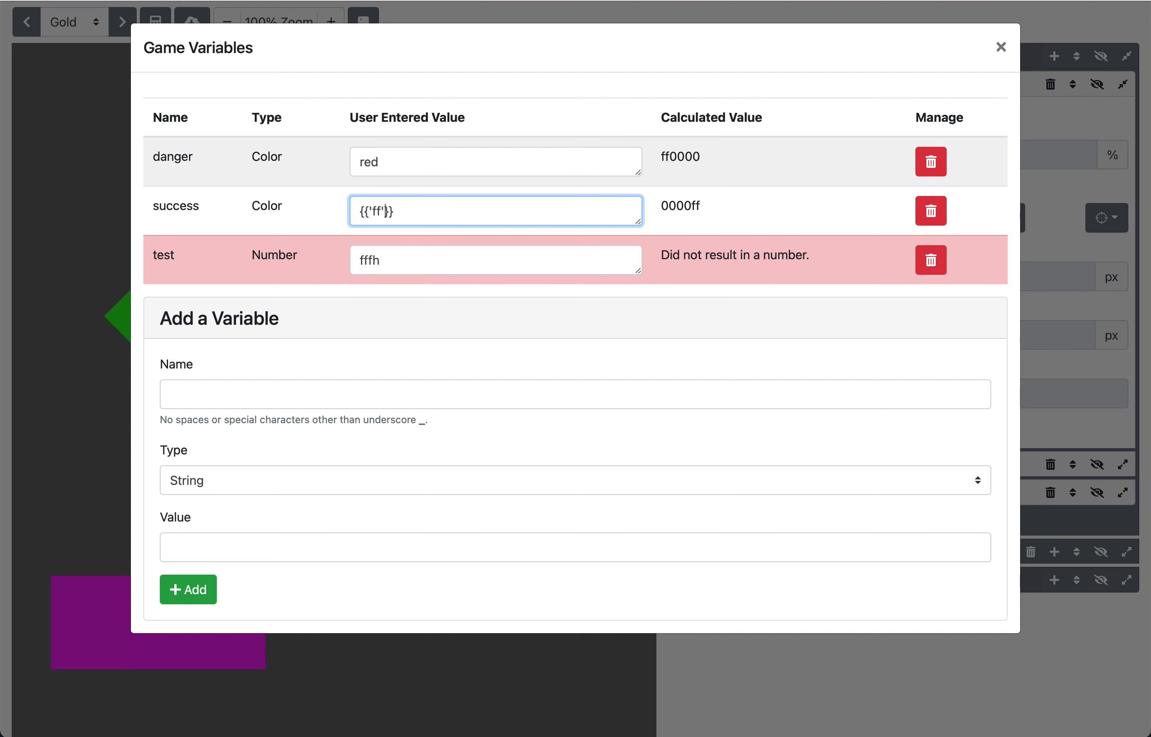
key(Delete)
key(shift+Left)
key(shift+Left)
key(shift+Left)
text(123)
click(679, 207)
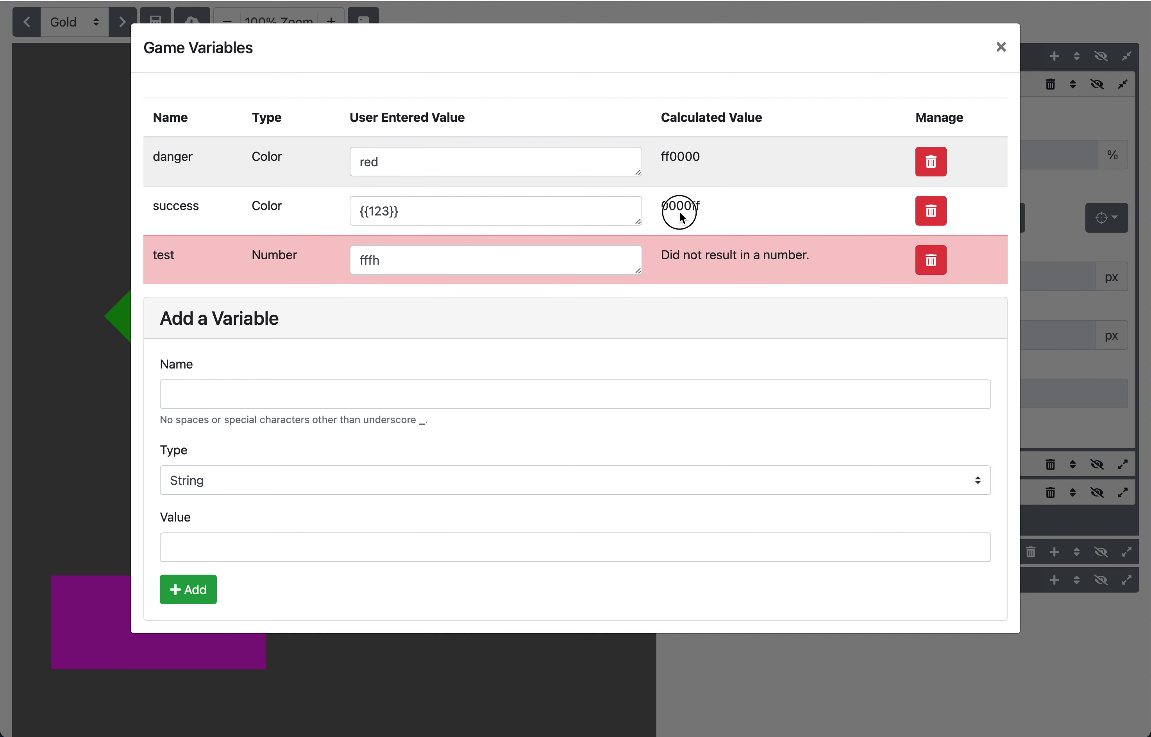
Remove the double braces from the success variable's value, leaving plain 123.
triple_click(601, 216)
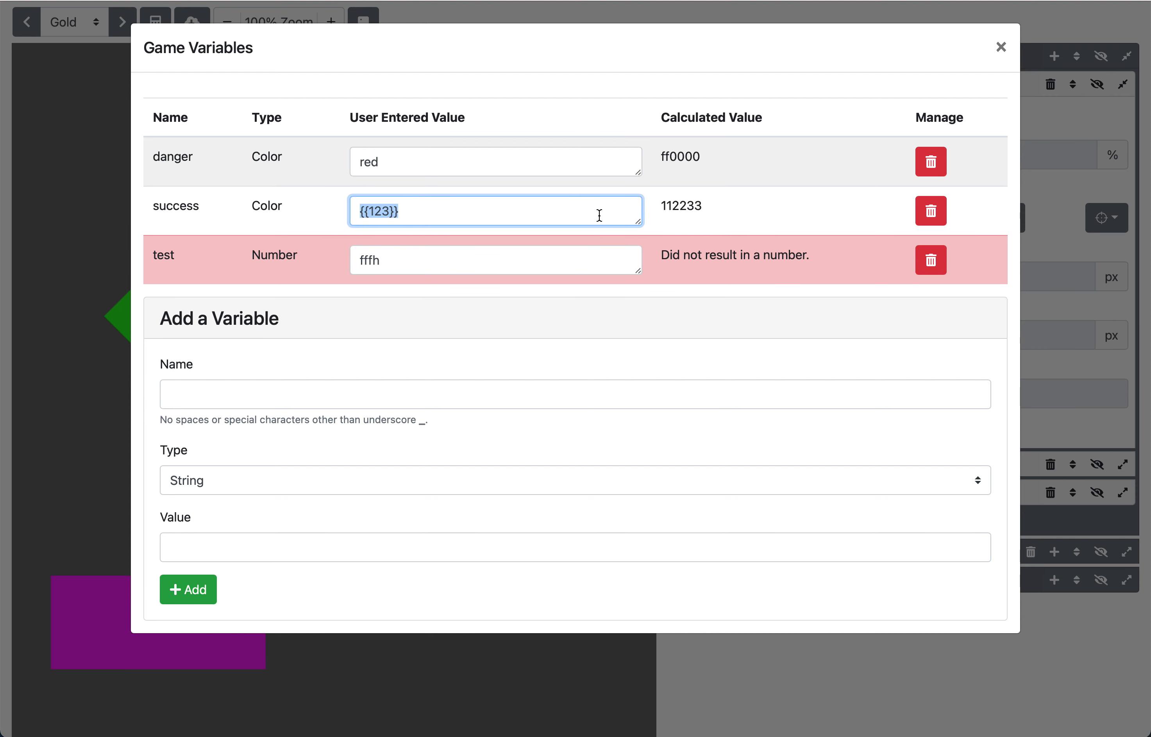
key(Right)
key(BackSpace)
key(BackSpace)
key(Left)
key(BackSpace)
key(BackSpace)
click(681, 247)
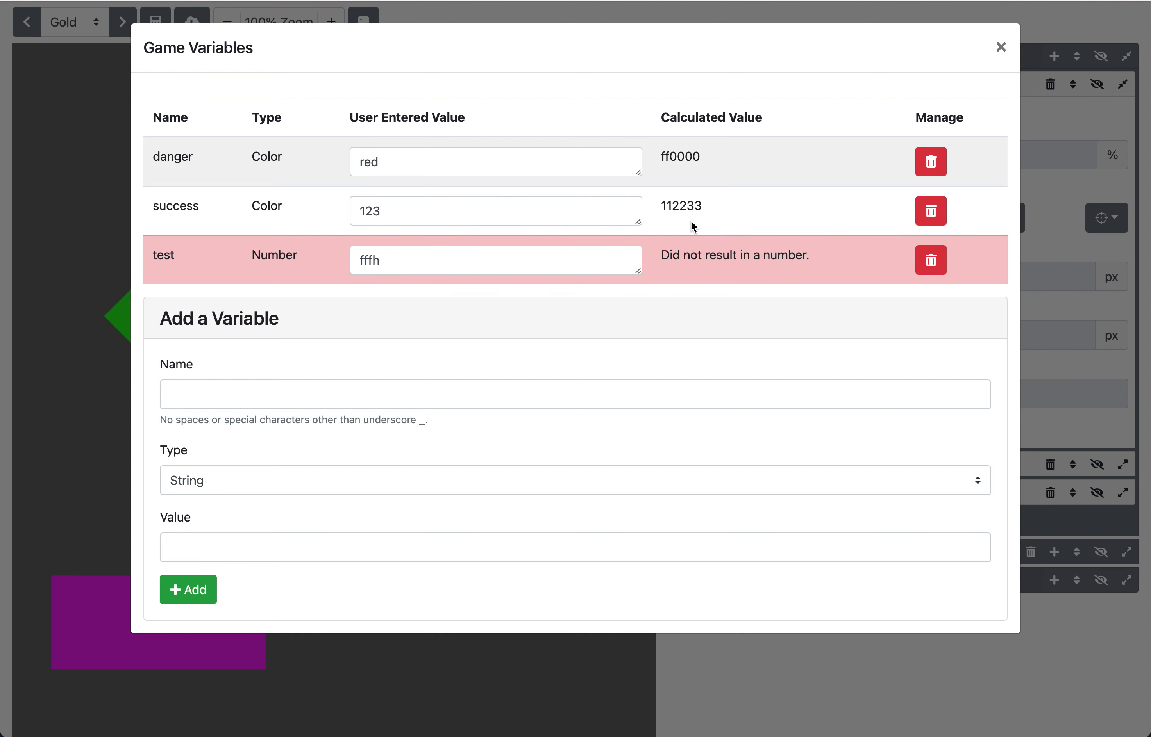
Replace the success variable's value with the text balkjdflkajkladsf.
triple_click(459, 209)
text(balkjdflkajkladsf)
click(679, 223)
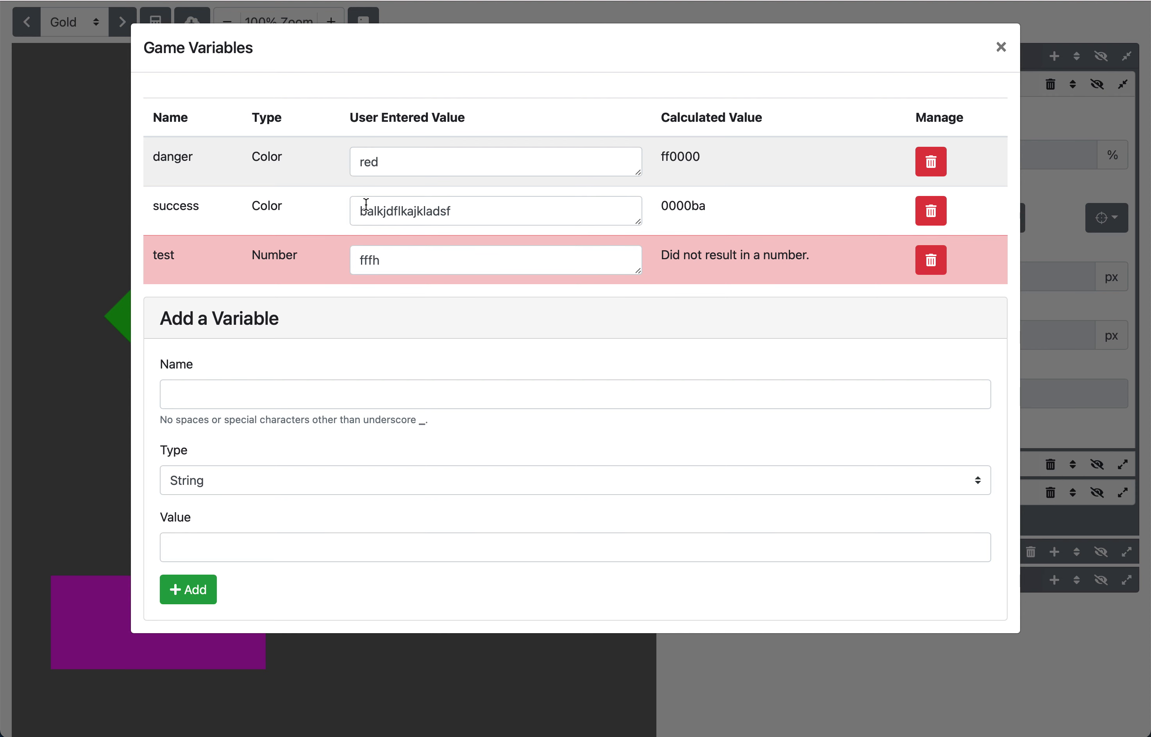
Replace the first letter of the success variable's value with z, making it zalkjdflkajkladsf.
drag(365, 210, 341, 209)
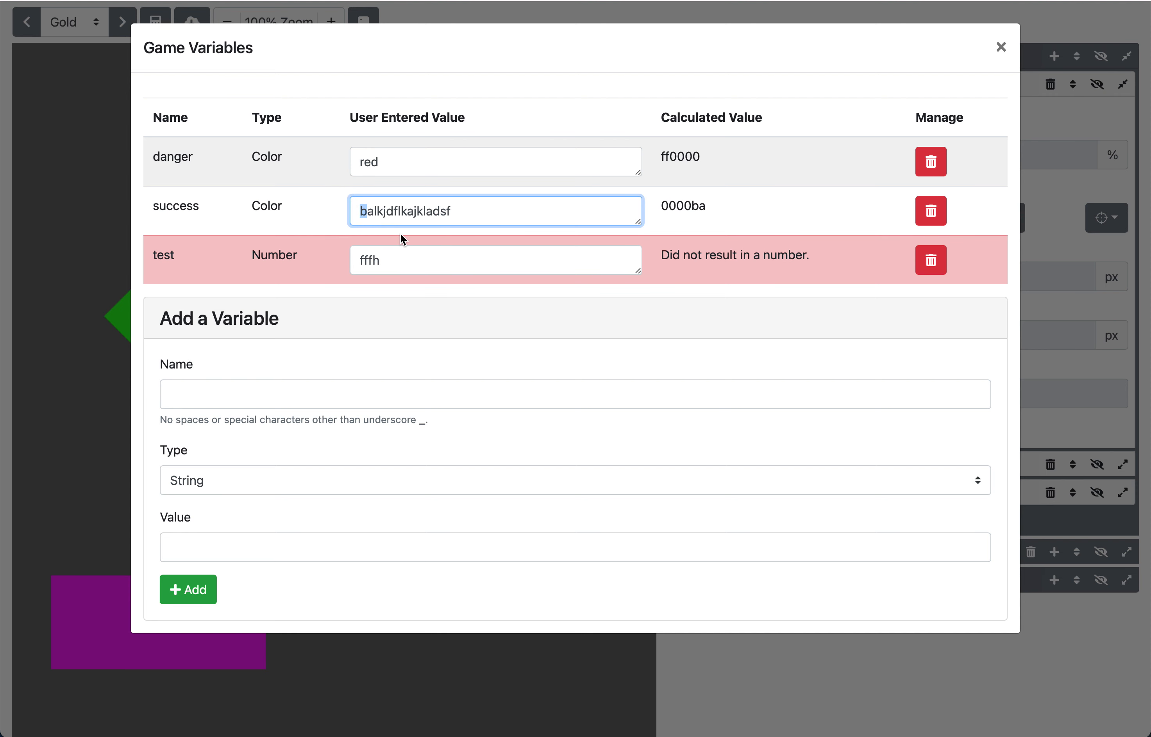
text(z)
click(700, 222)
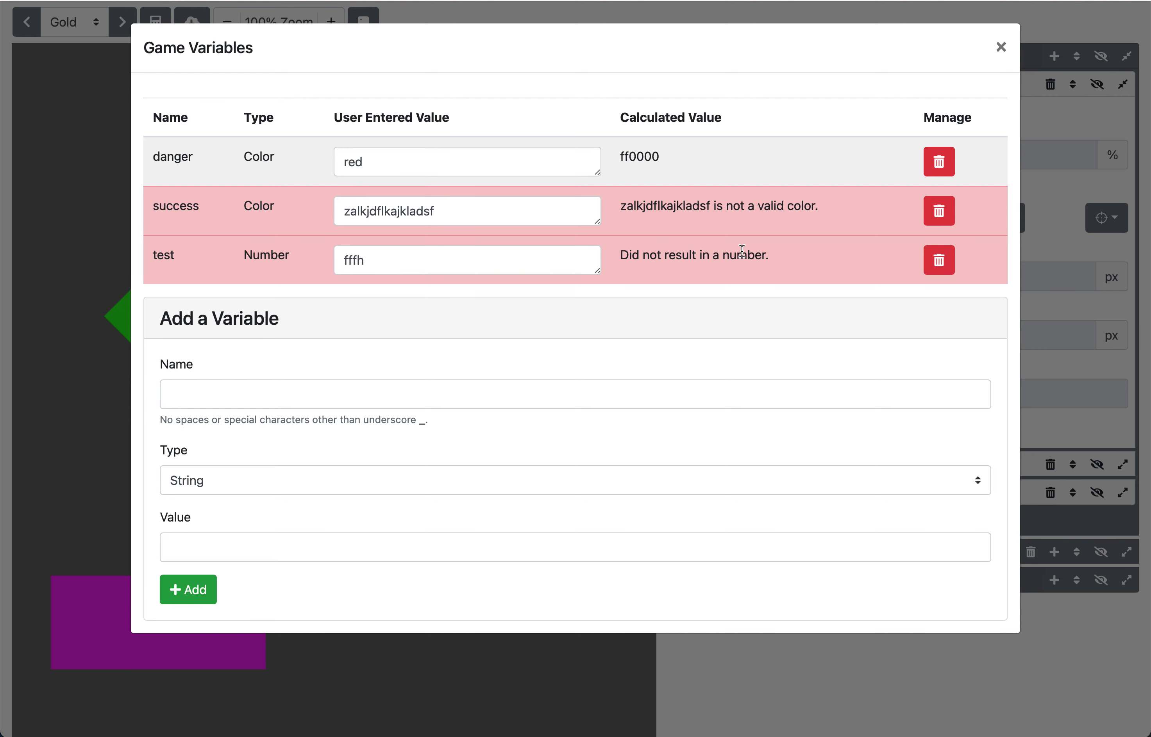
click(344, 211)
key(Right)
key(Right)
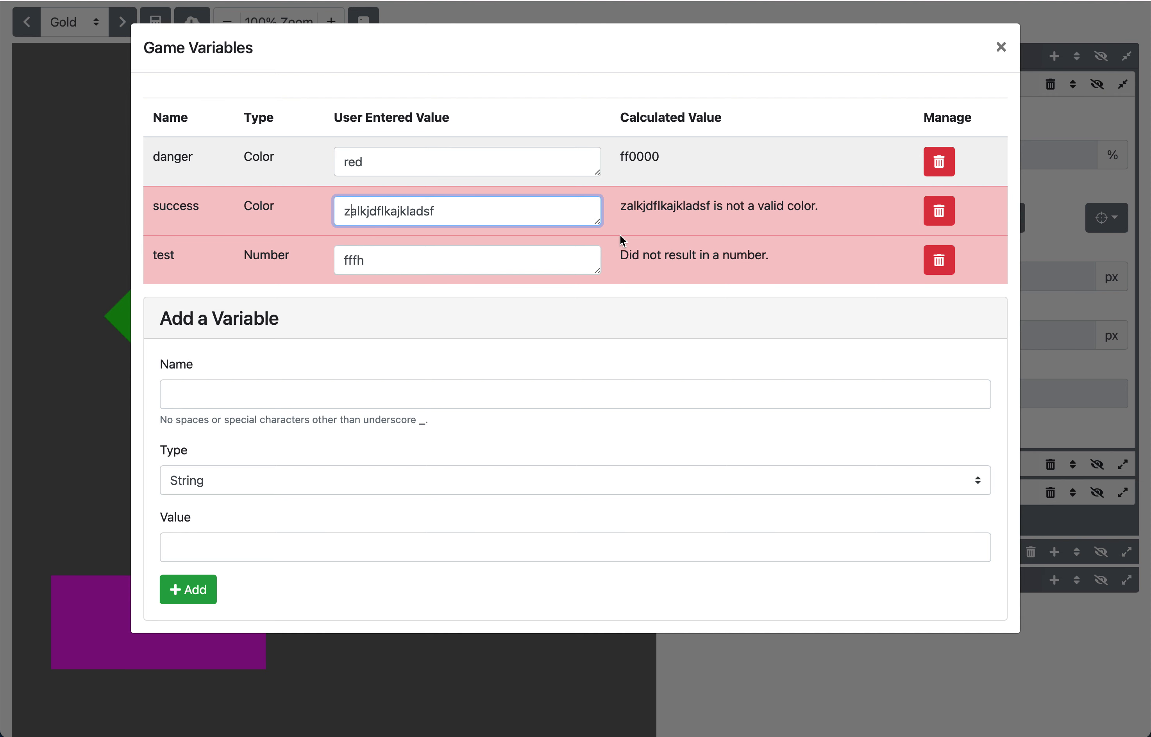
click(684, 232)
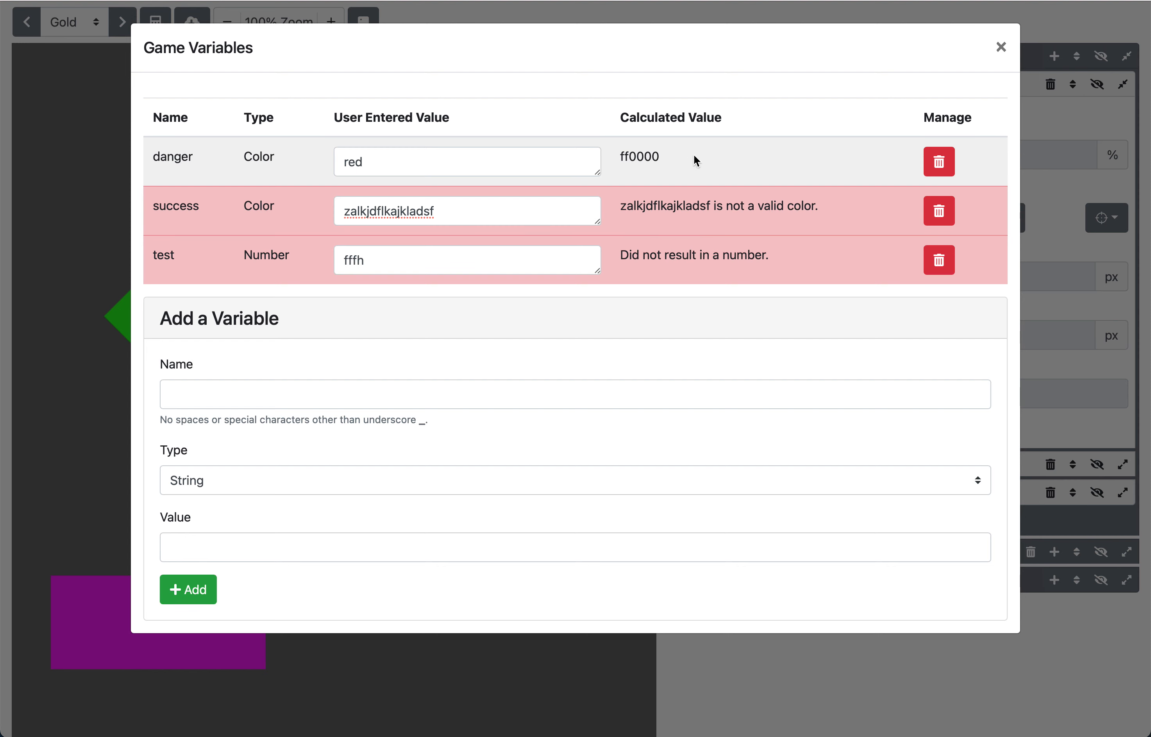
Close the game variables and step the preview forward through the Purple row back to Gold.
click(1000, 47)
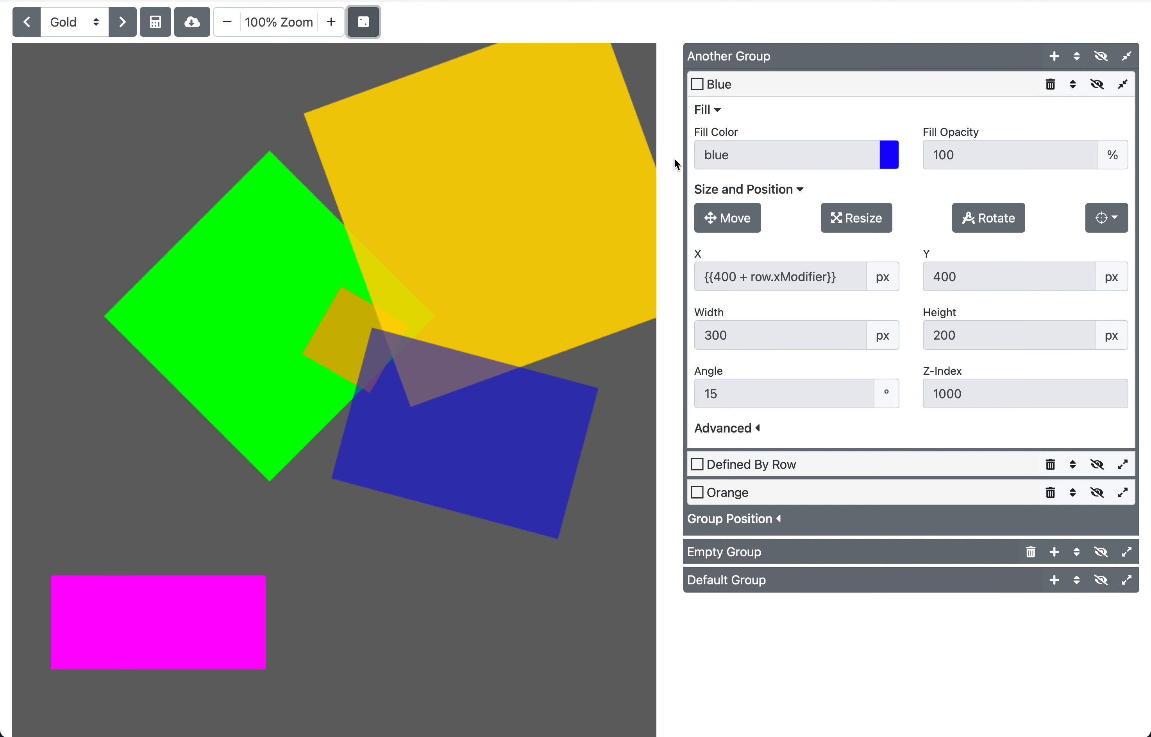
click(124, 29)
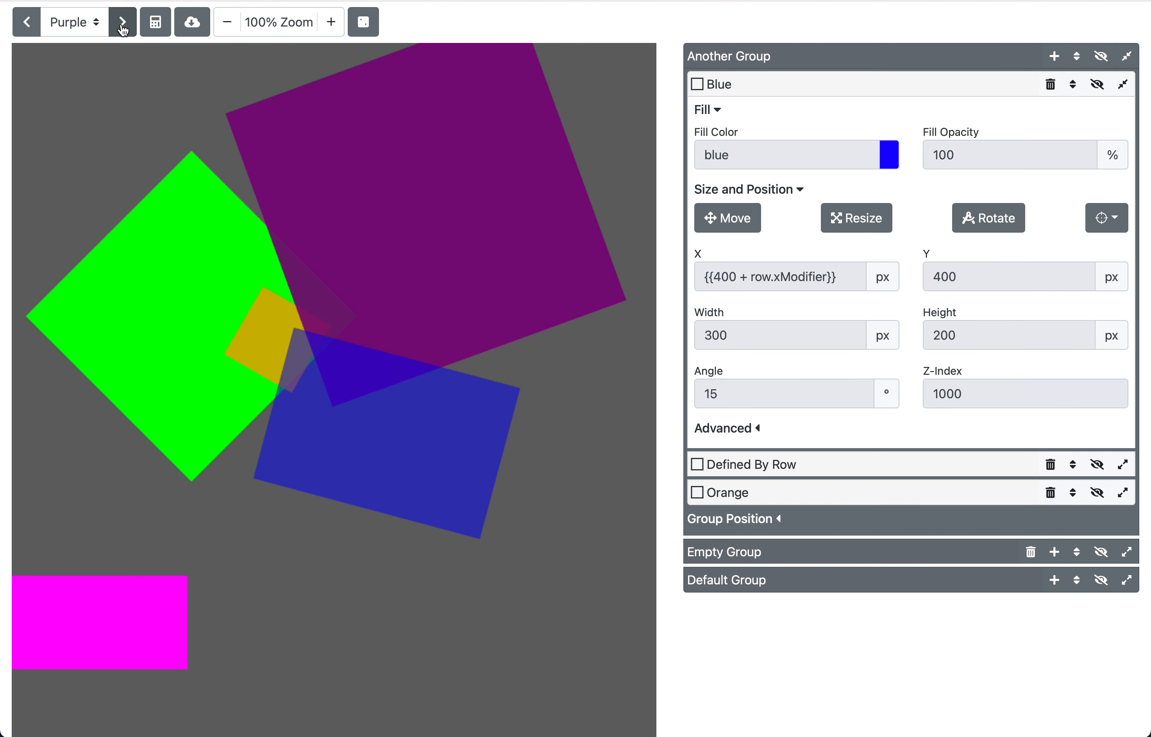
click(122, 22)
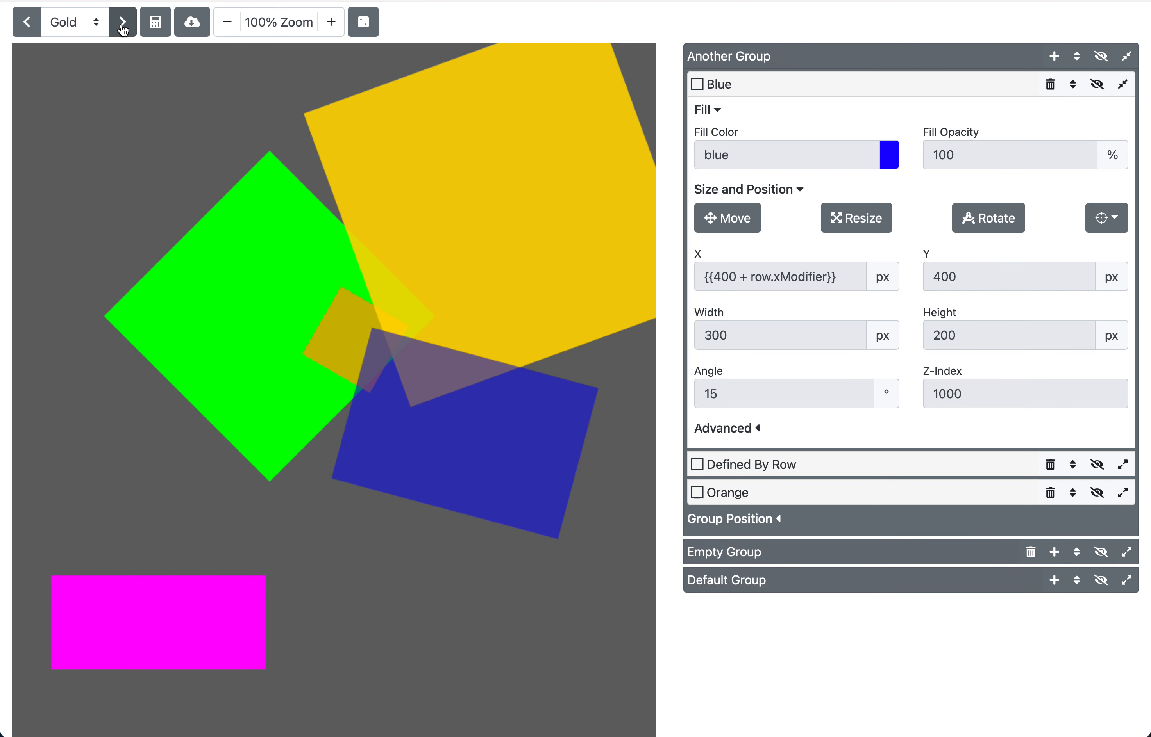
Step the preview to the Purple row and back to Gold to compare how the row's xModifier shifts the shapes.
click(123, 28)
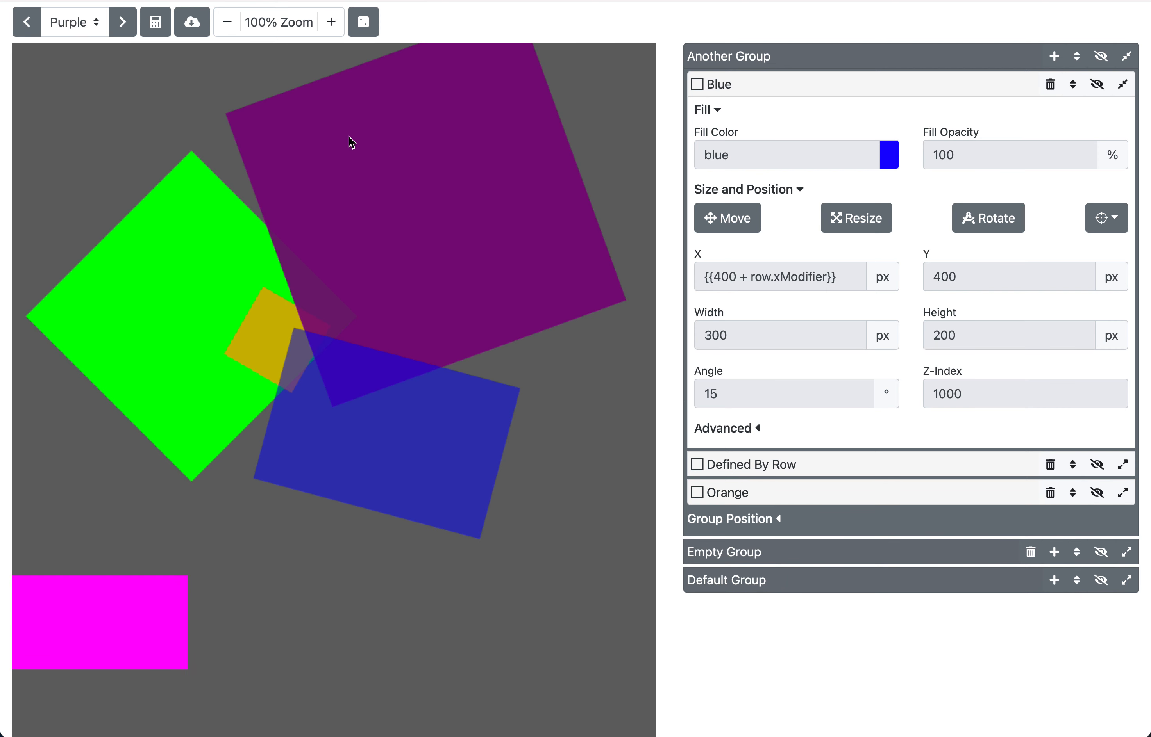
mouse_move(816, 283)
click(124, 29)
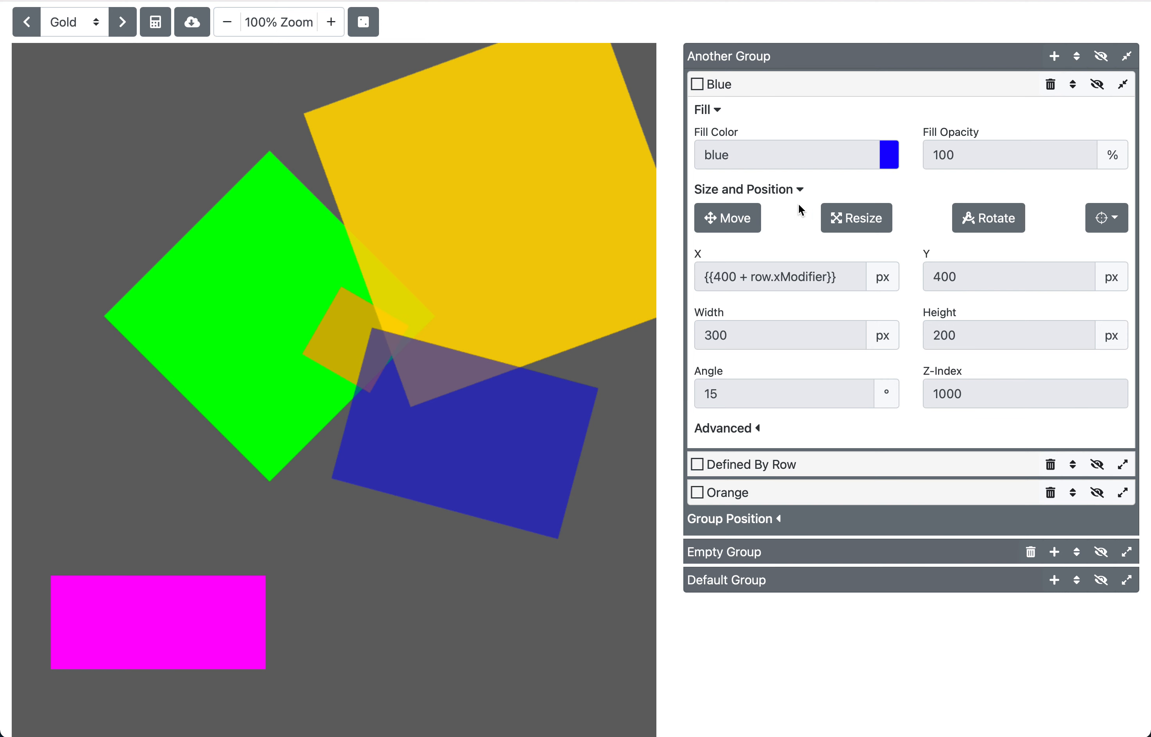
Set the Blue layer's fill color to the danger game variable, {{ game.vars.danger }}.
click(783, 151)
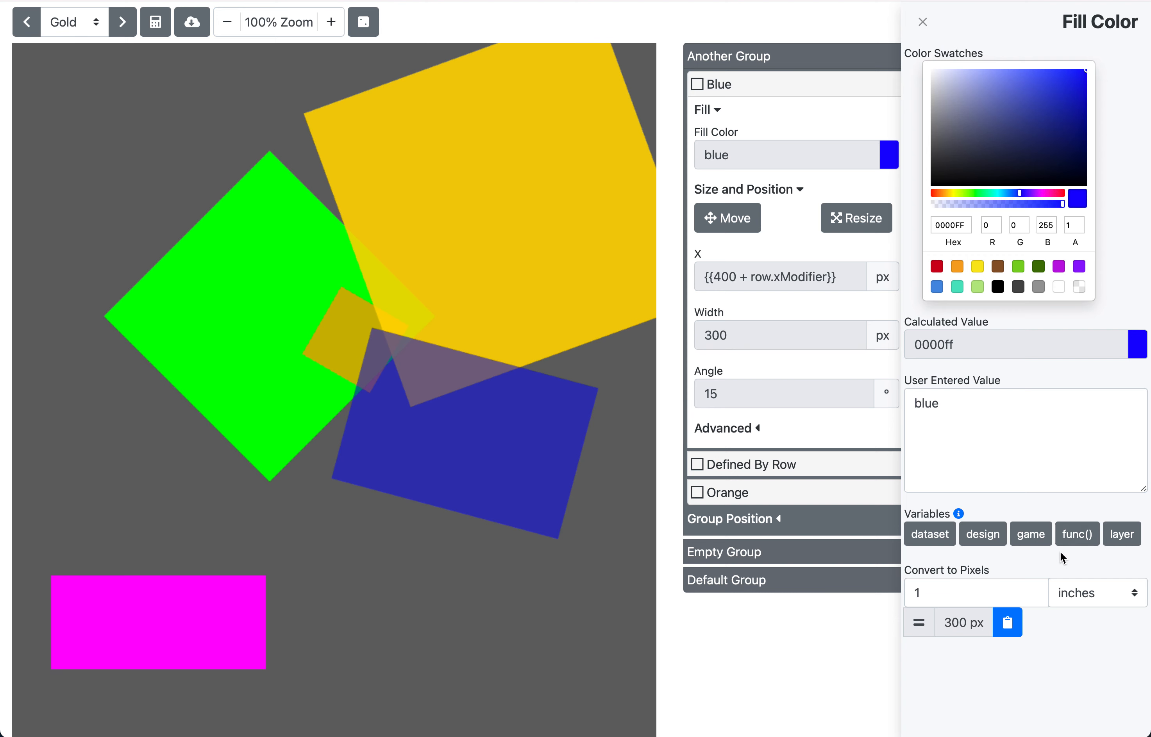
click(1034, 542)
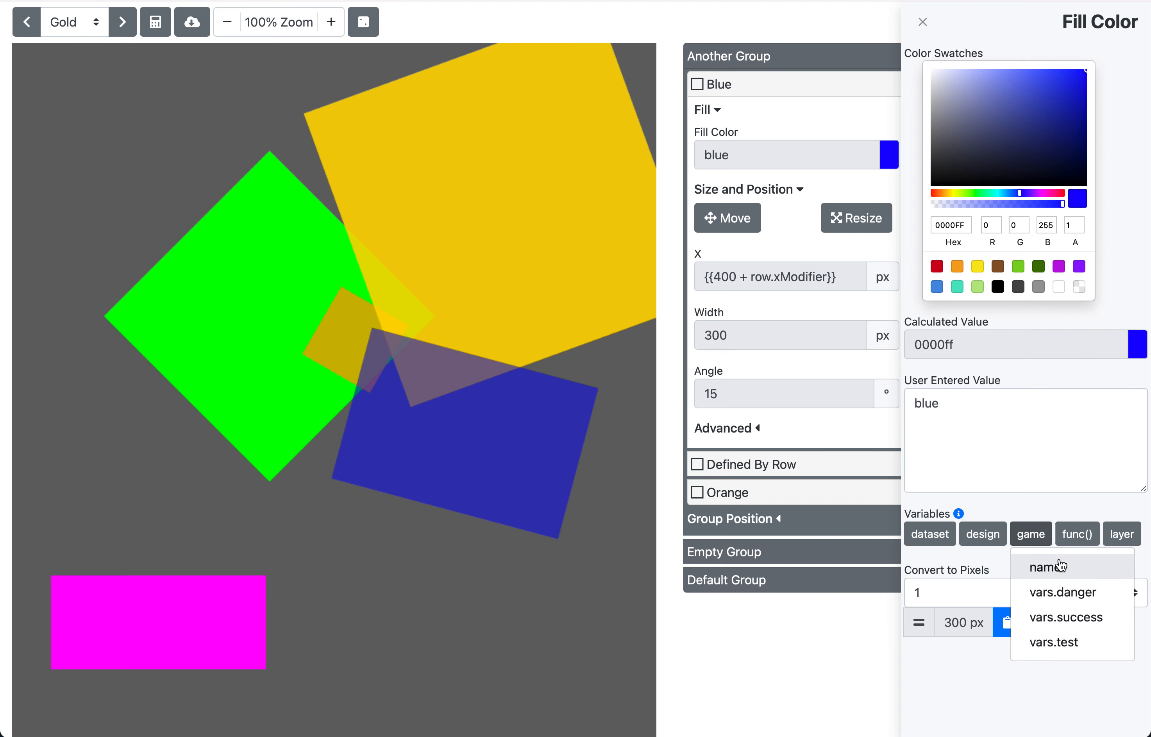
click(1076, 606)
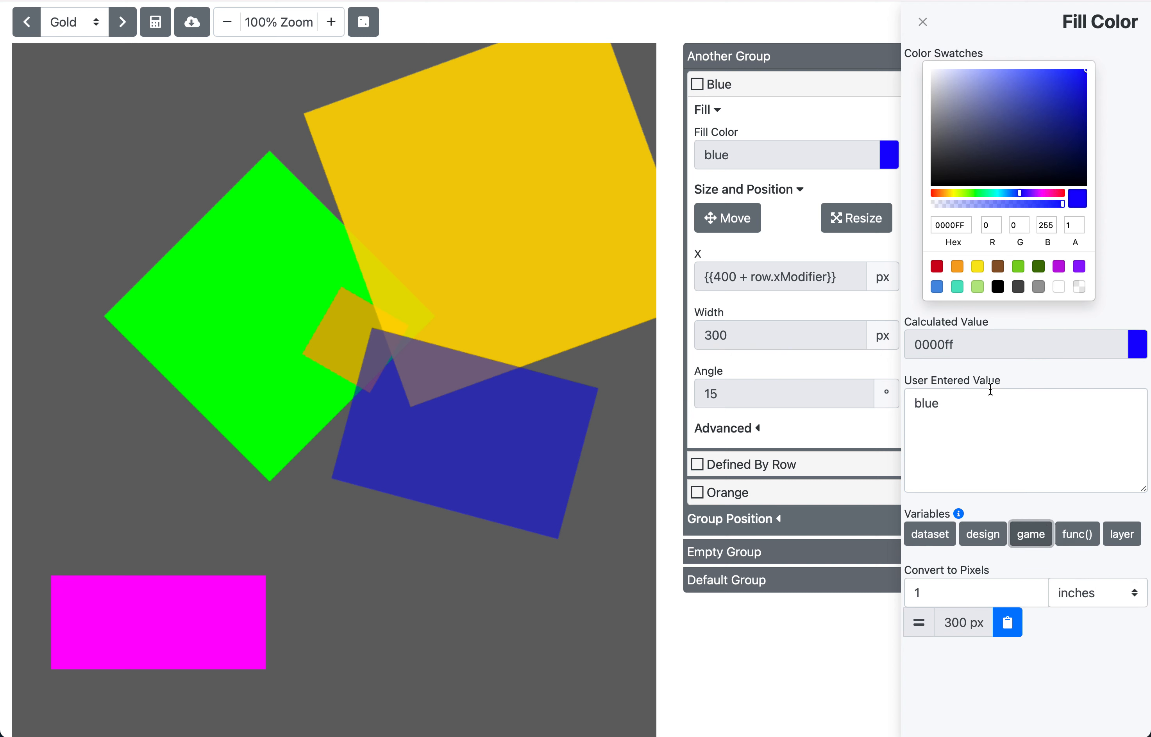
double_click(963, 405)
text({{ game.vars.danger }})
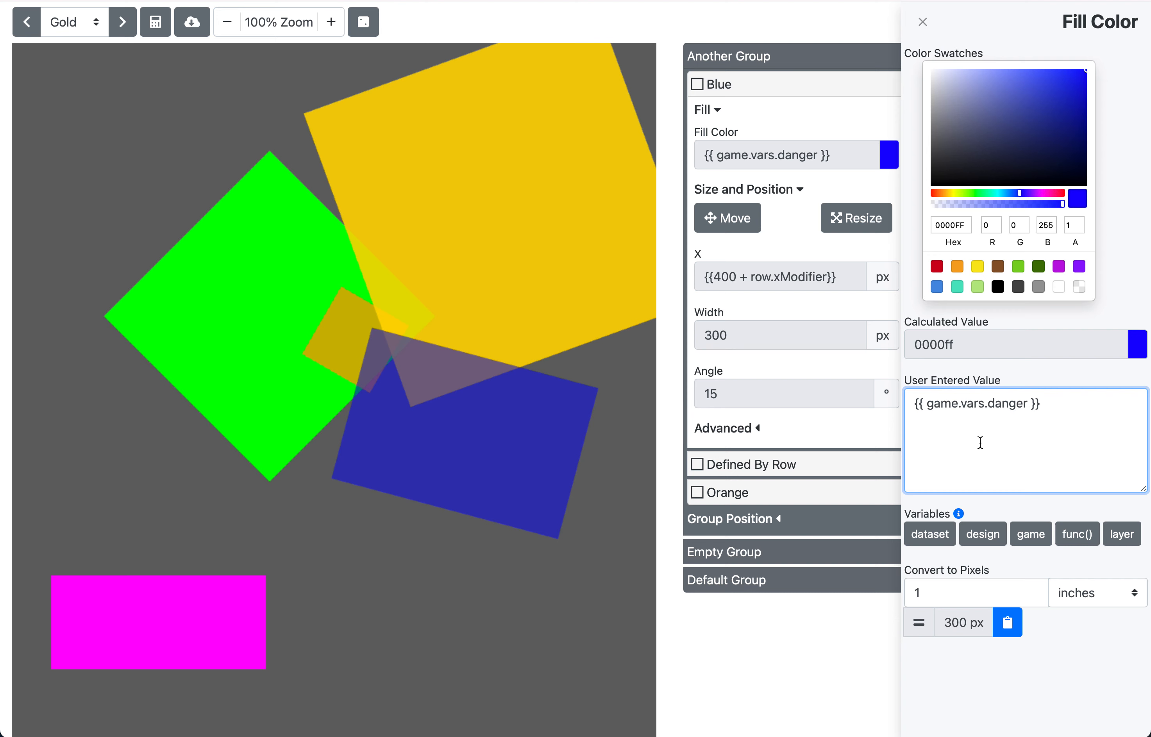
drag(1005, 385, 1003, 374)
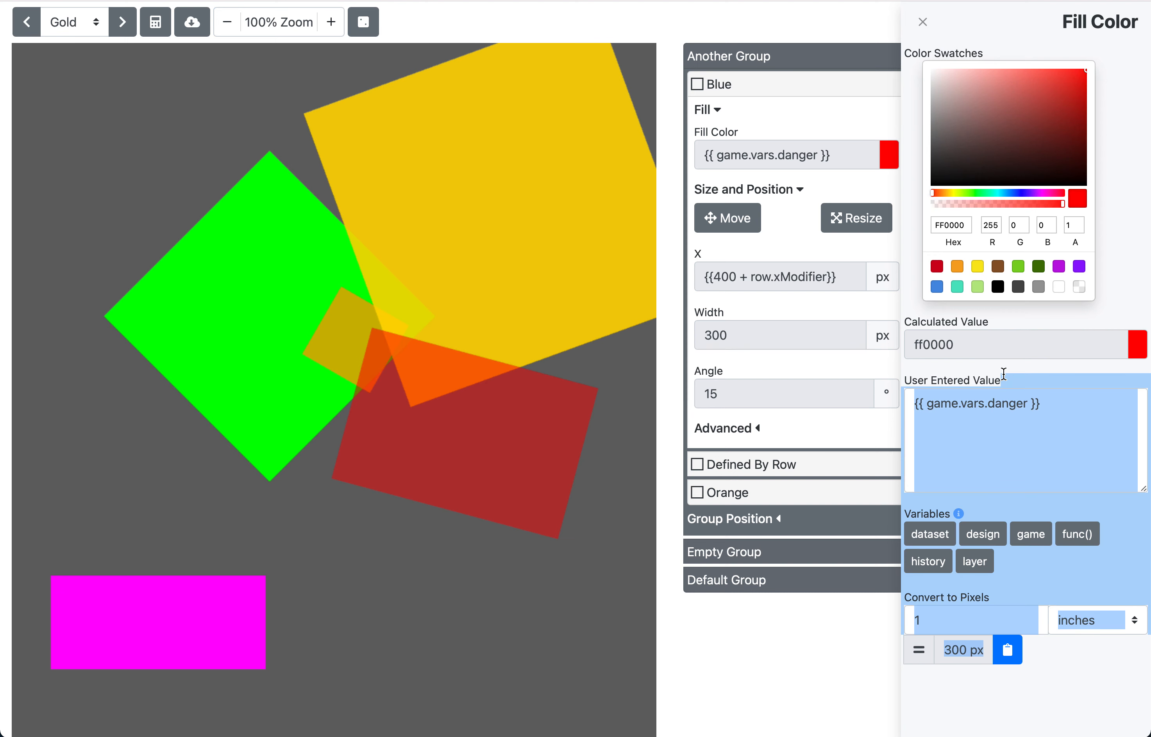
click(1046, 416)
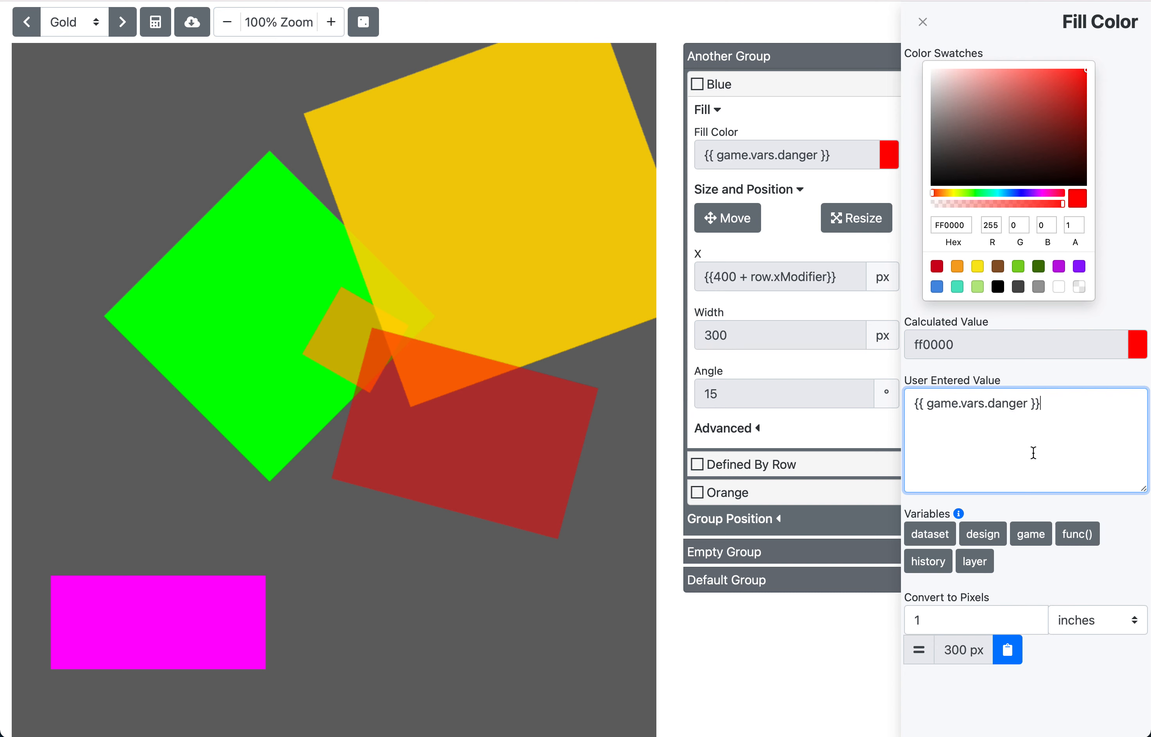
Examine which game variables are offered for the Blue layer's fill color.
click(1034, 536)
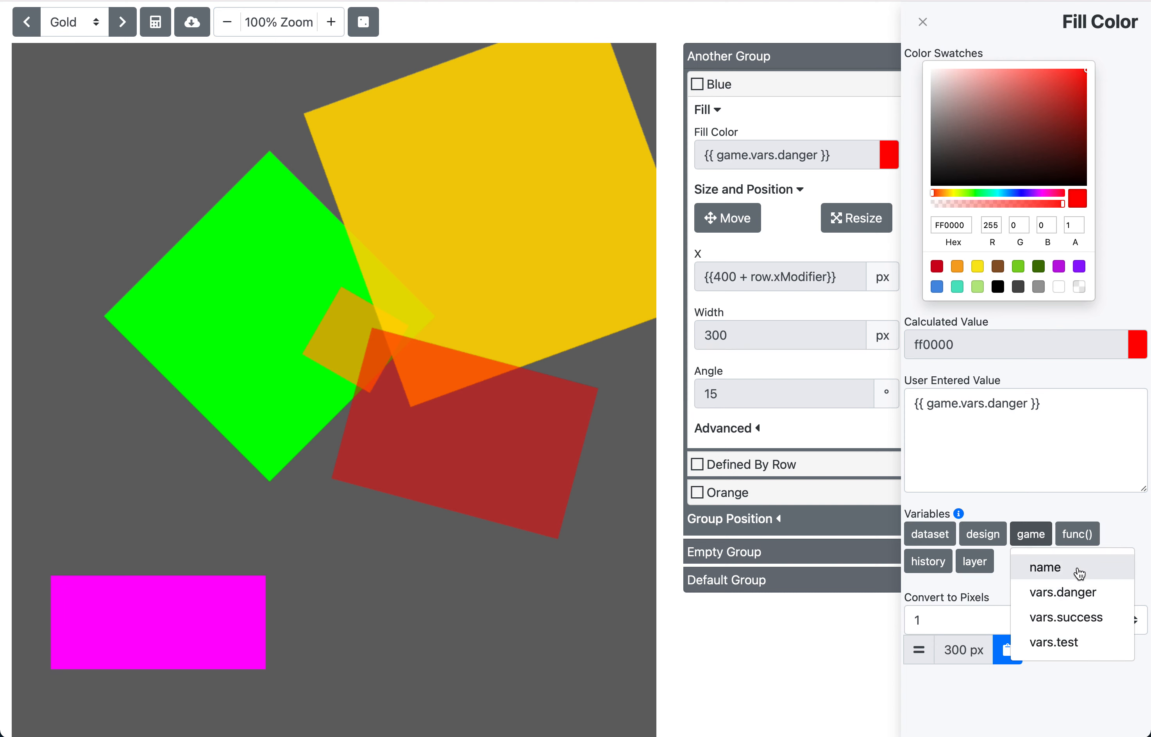
click(1026, 531)
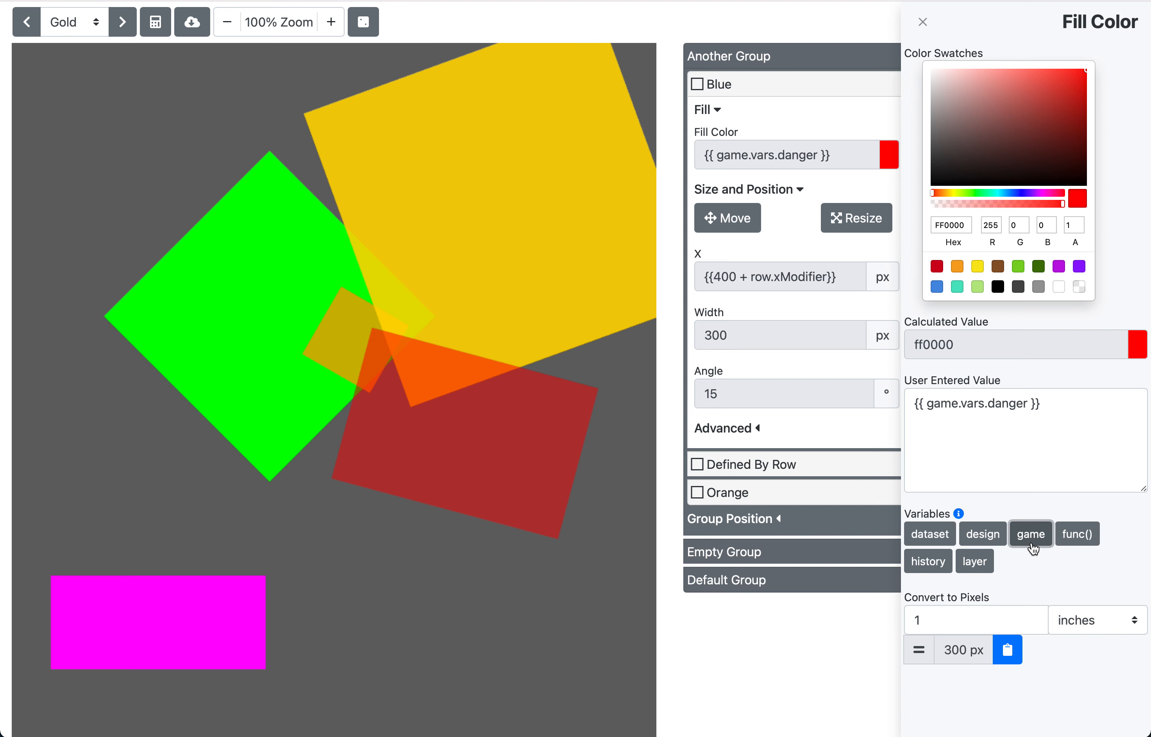
click(1032, 545)
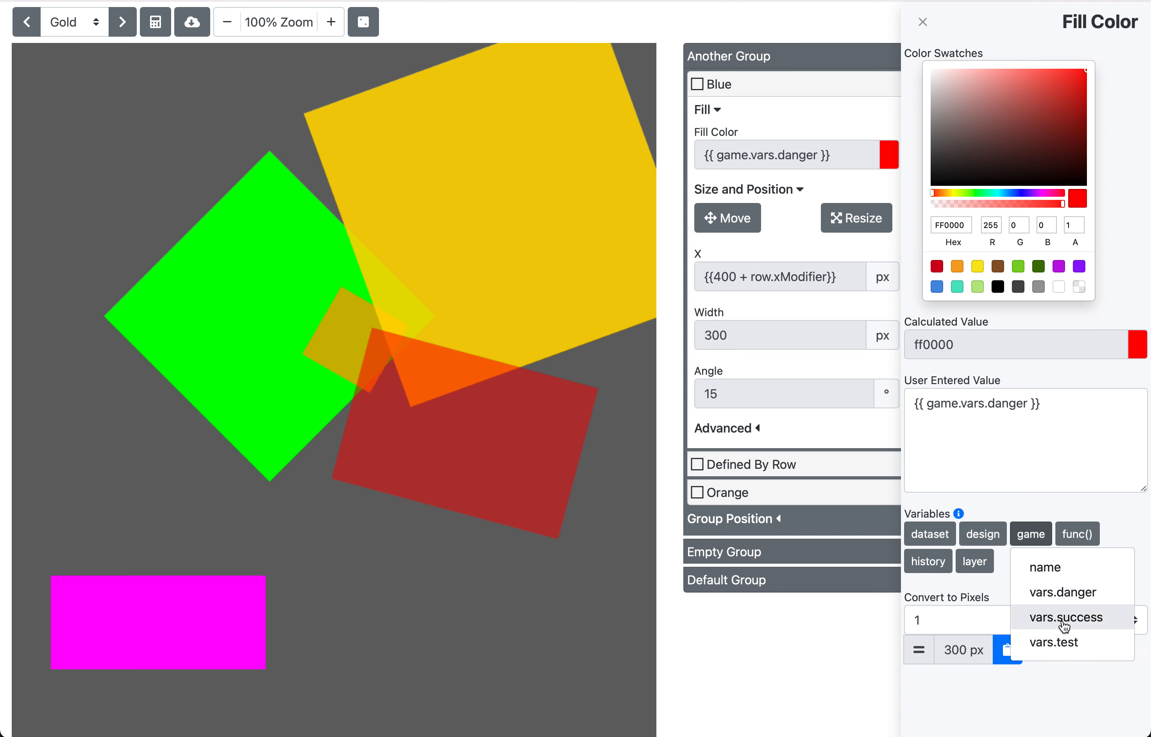
click(1061, 426)
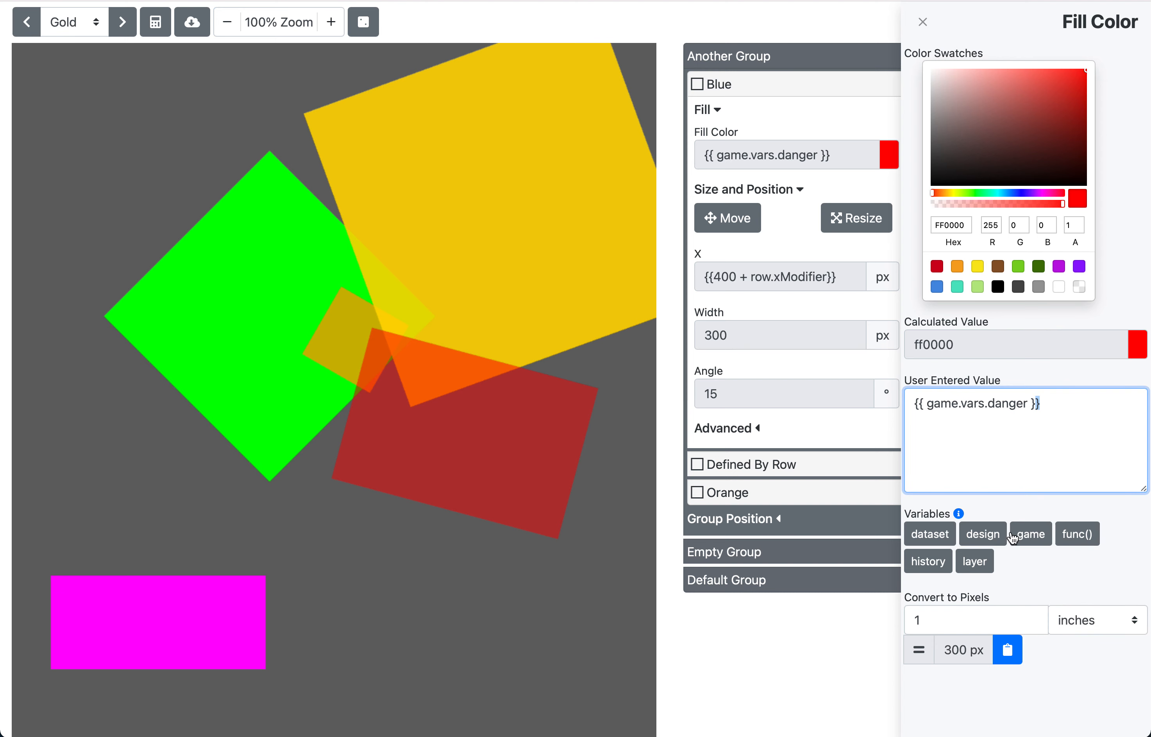
click(1037, 540)
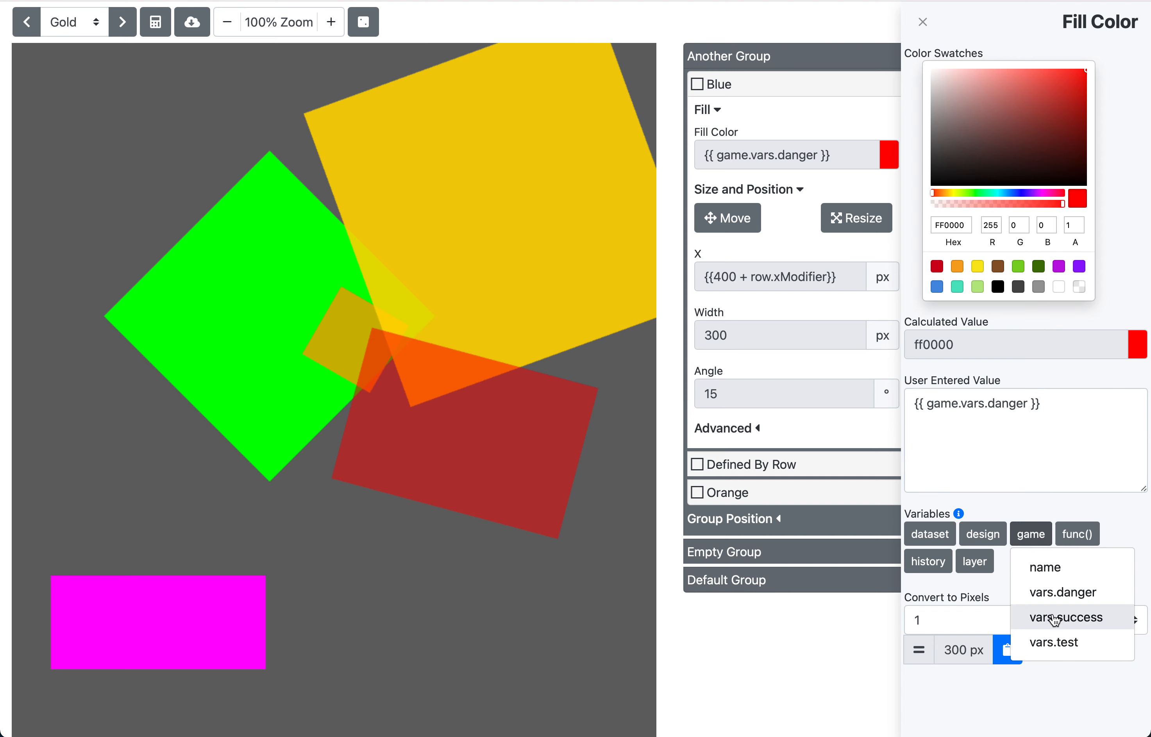
double_click(1052, 465)
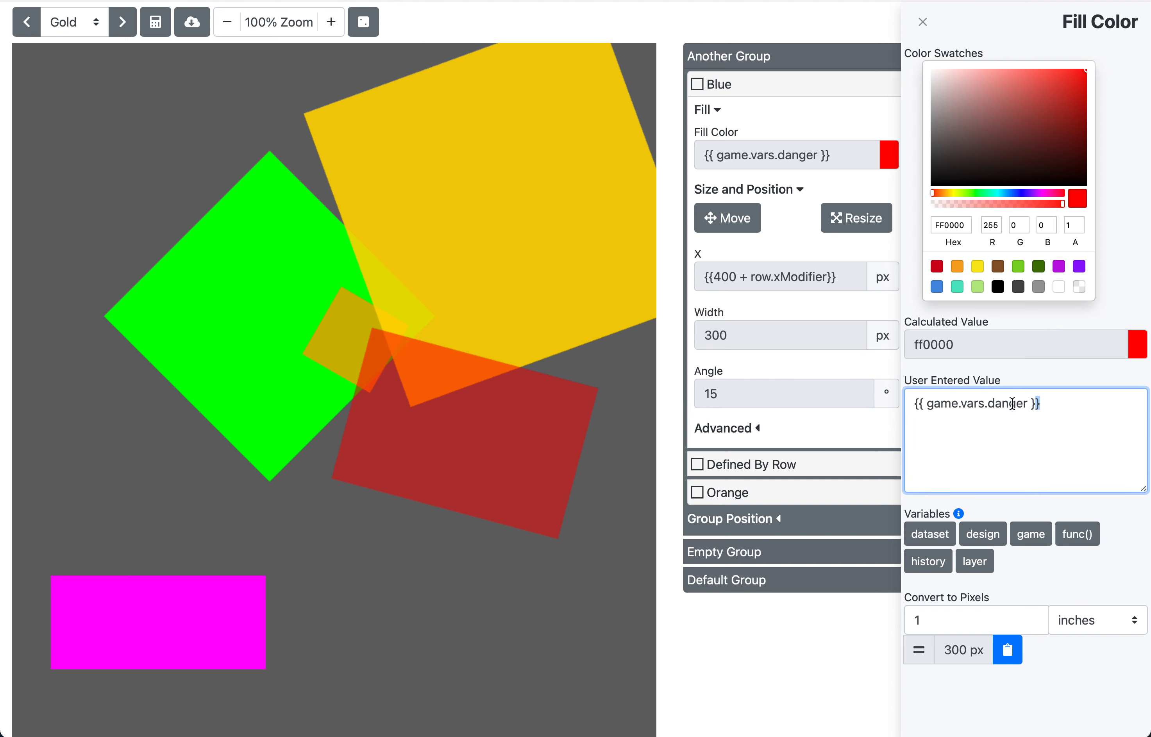
click(1038, 427)
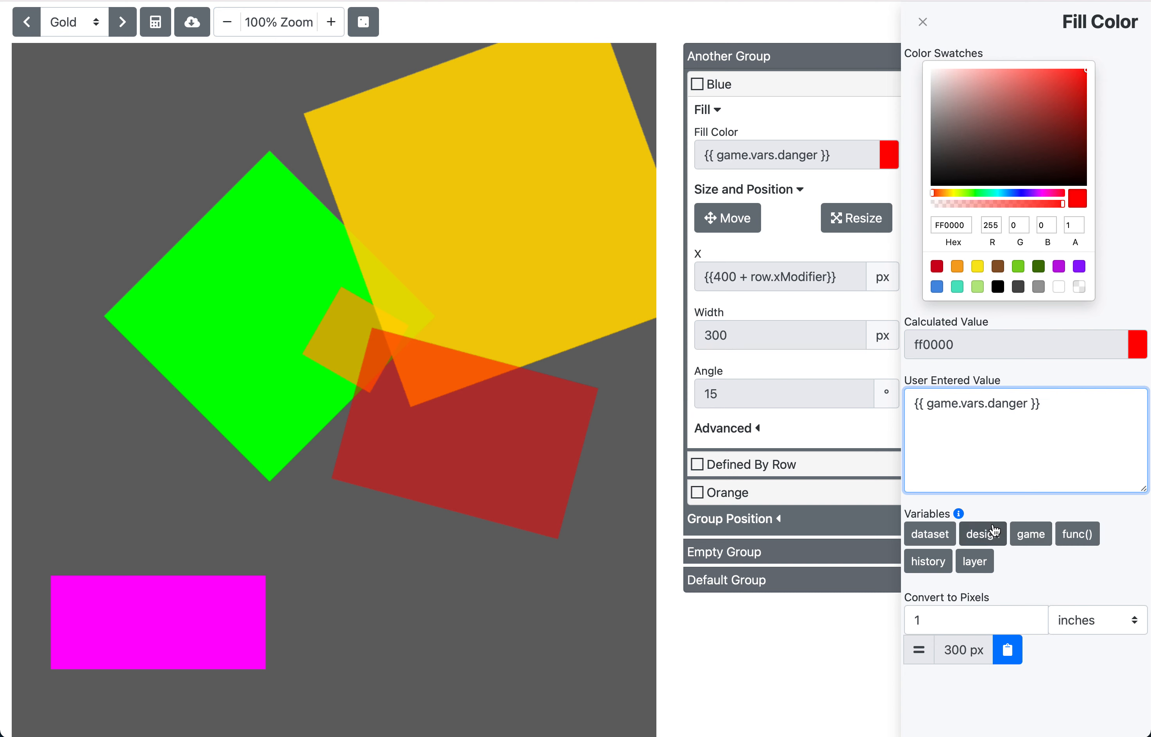
Review the design variables and browse the functions available for the fill color value.
click(996, 545)
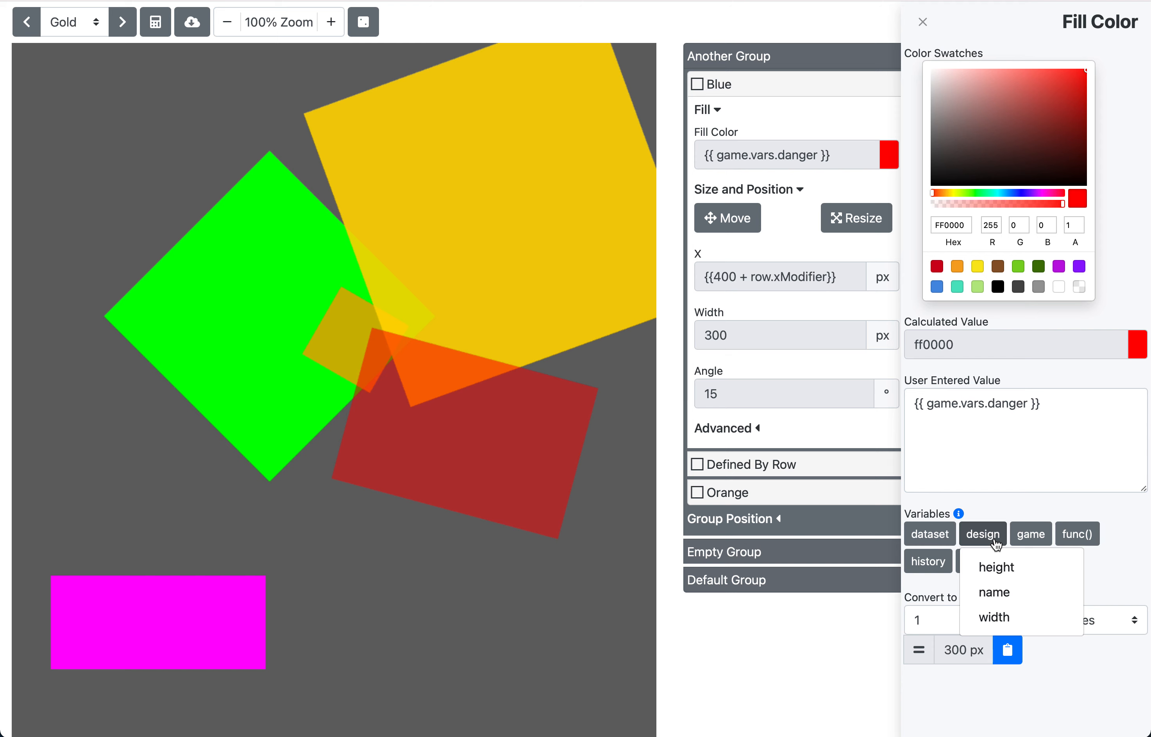
click(1089, 540)
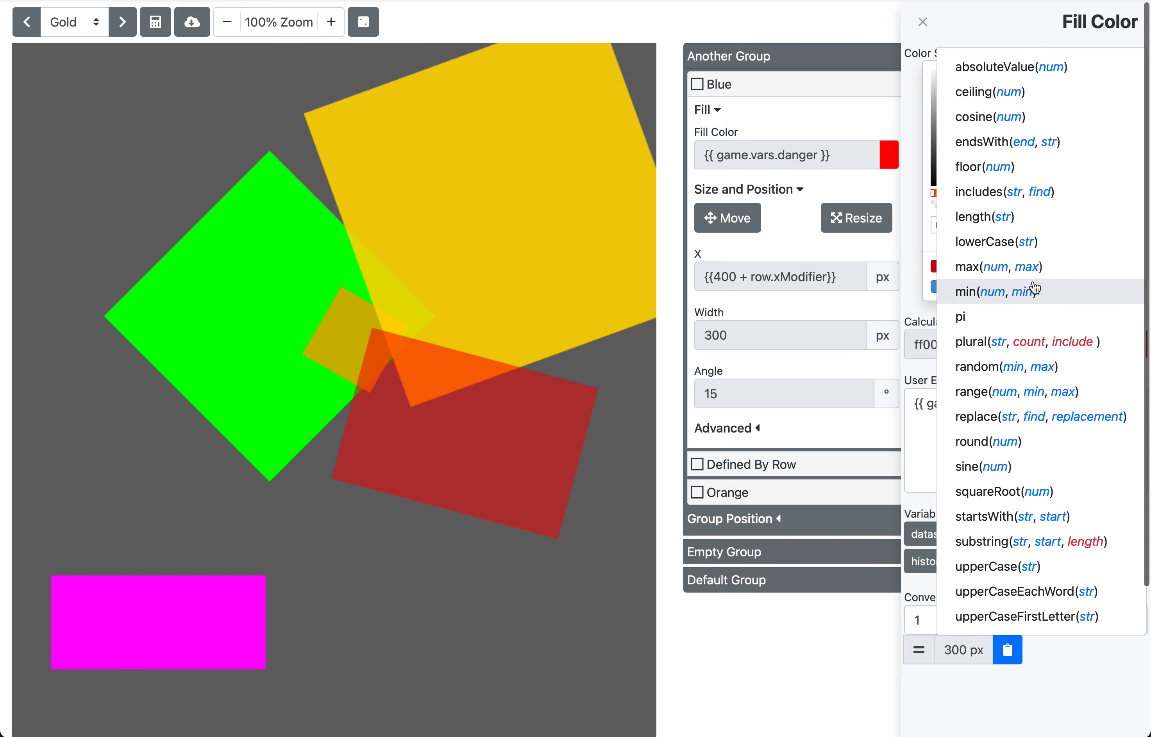
scroll(1033, 289, down, 5)
scroll(1033, 351, up, 4)
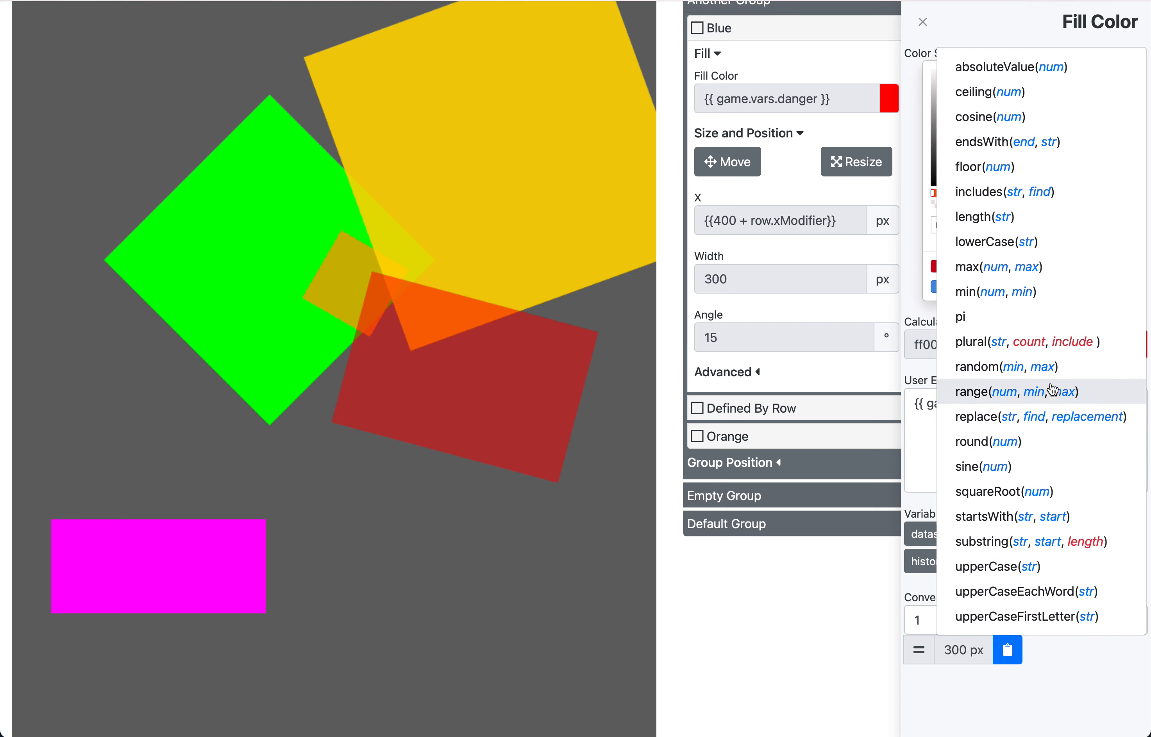
click(925, 378)
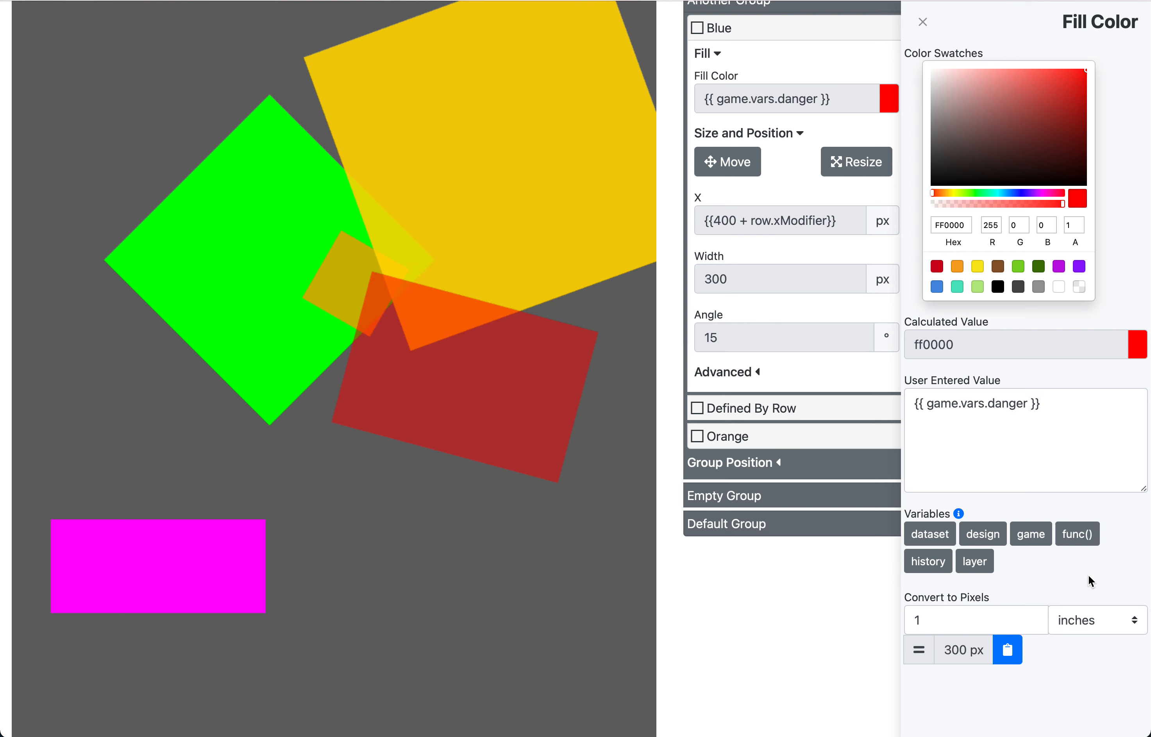
Revisit the game variables and function list for the fill color, then return to its entered value.
click(1034, 536)
click(1067, 447)
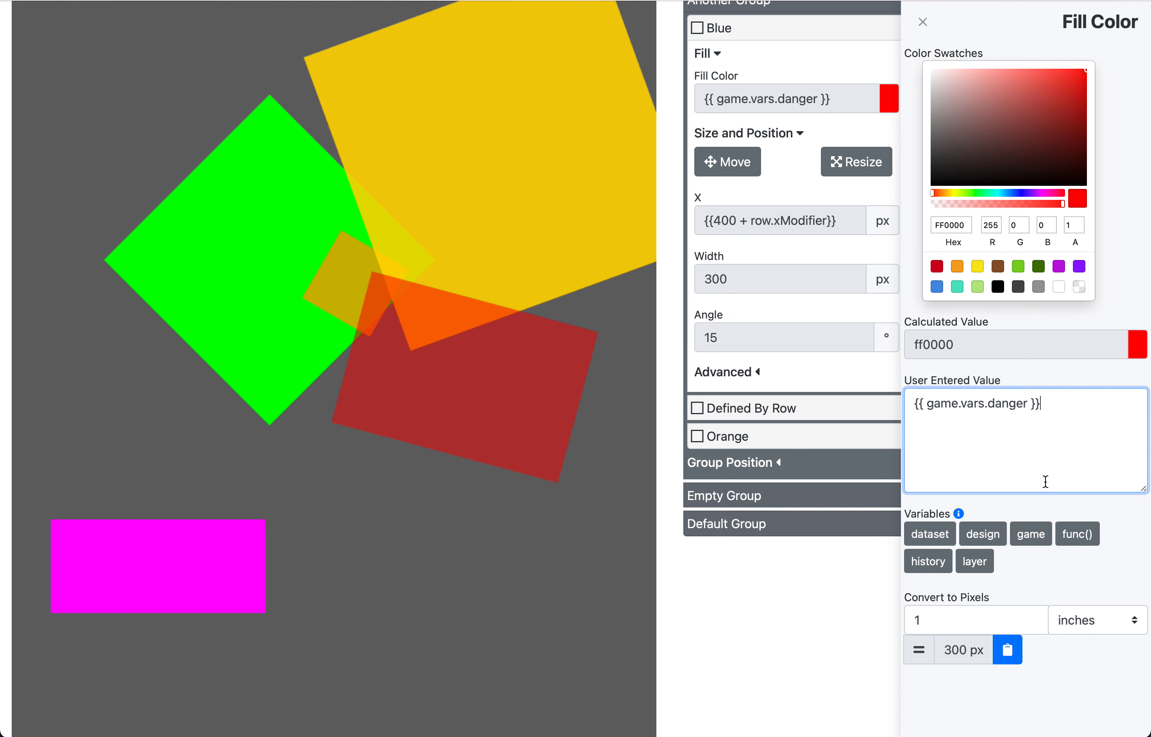
click(1031, 534)
click(1043, 503)
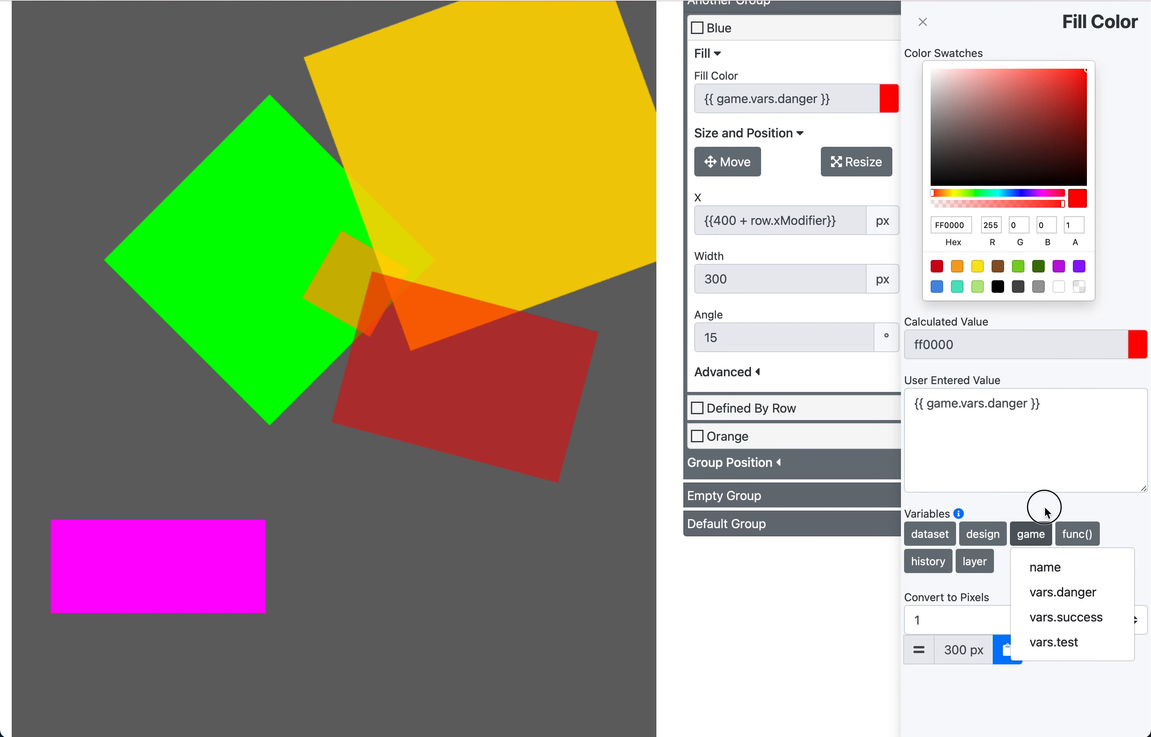
click(1080, 546)
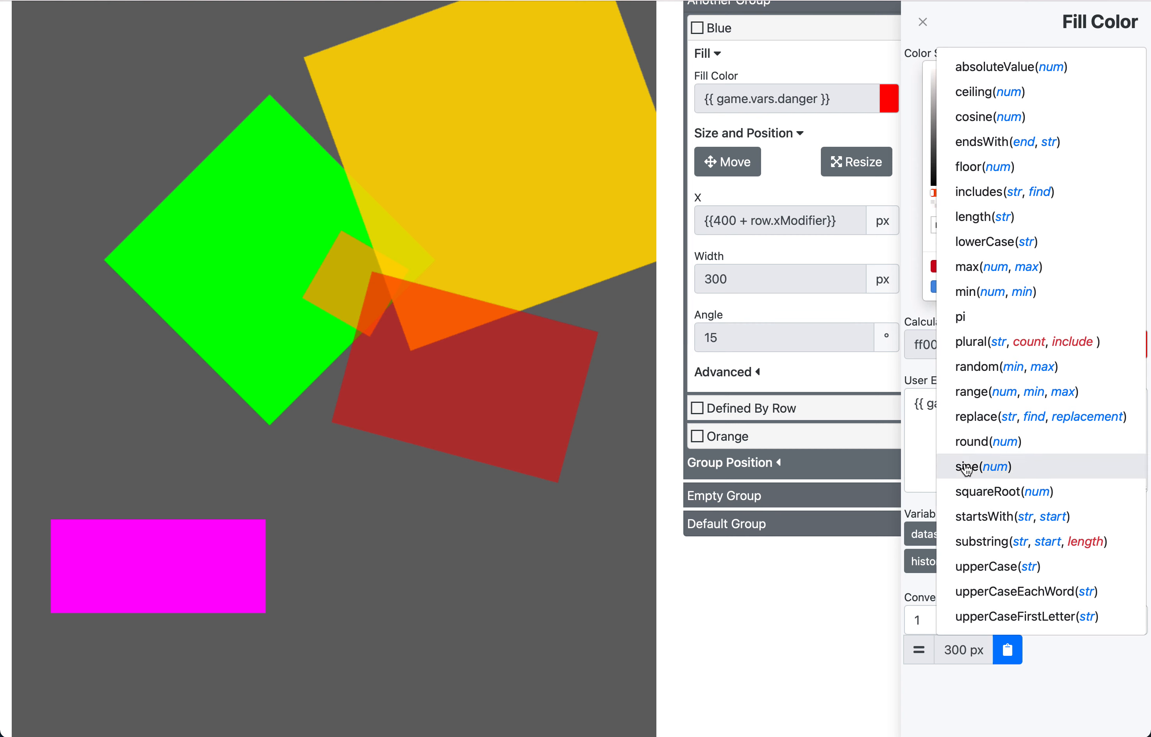
click(920, 433)
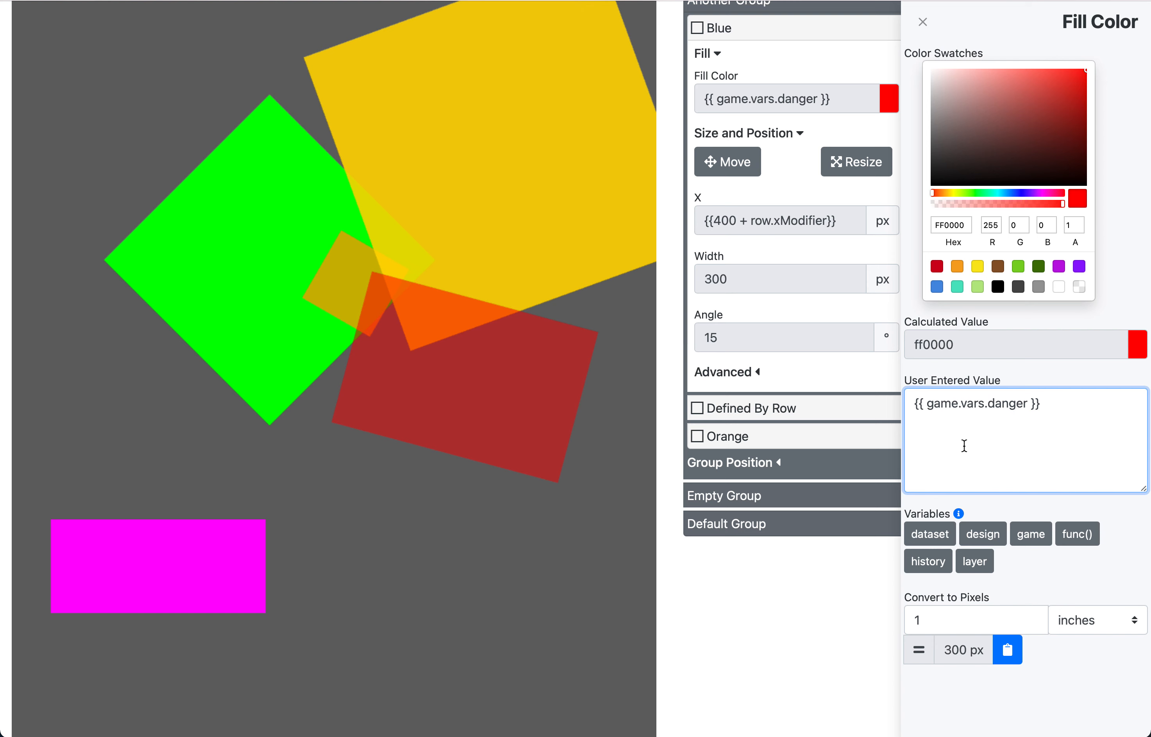